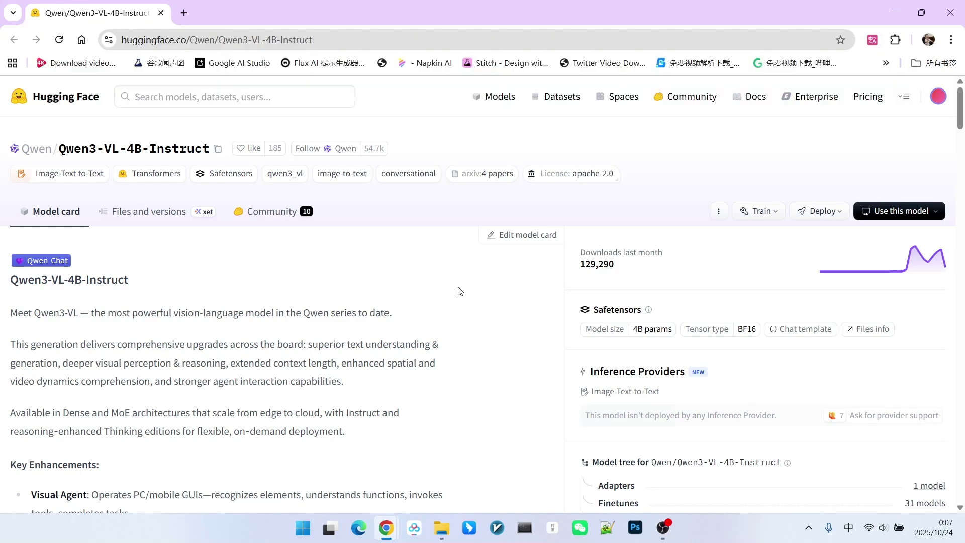
Step: Review the model card's Key Enhancements from Visual Coding Boost to Enhanced Multimodal Reasoning, highlighting the key phrases
scroll(460, 272, down, 7)
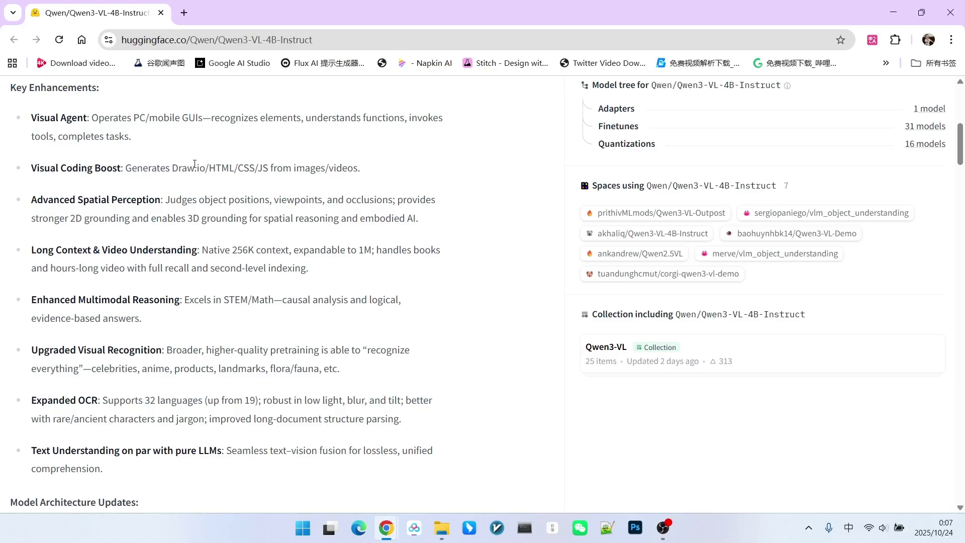
drag(205, 168, 263, 168)
scroll(87, 137, down, 1)
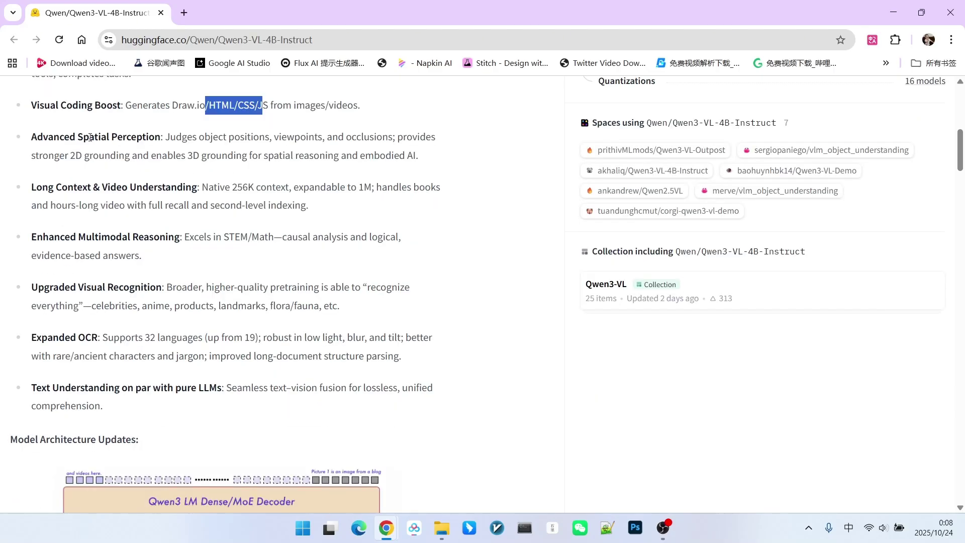
drag(117, 137, 232, 136)
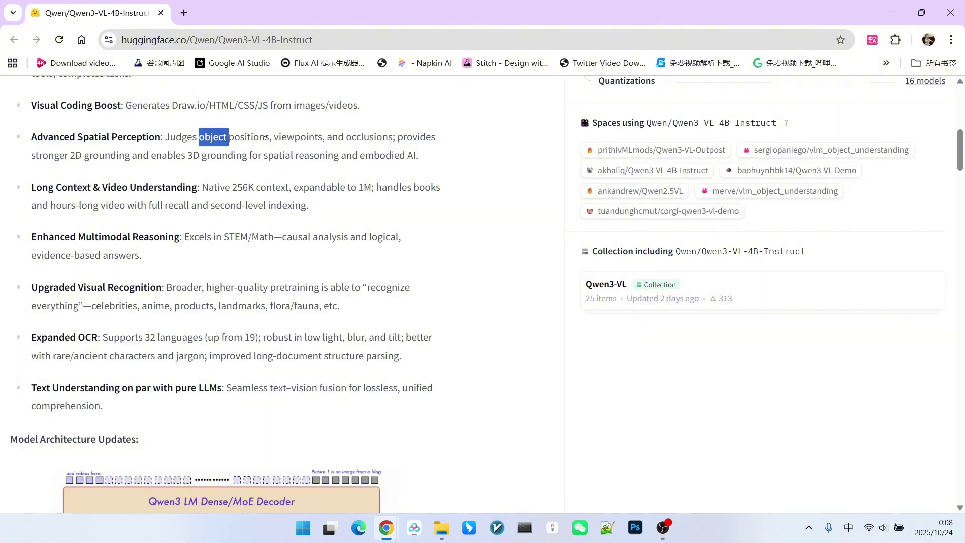
drag(56, 184, 132, 186)
click(52, 233)
drag(52, 233, 175, 235)
Step: Review the Upgraded Visual Recognition, Expanded OCR and Text Understanding entries, highlighting part of each heading
scroll(175, 235, down, 1)
click(72, 222)
drag(64, 224, 141, 225)
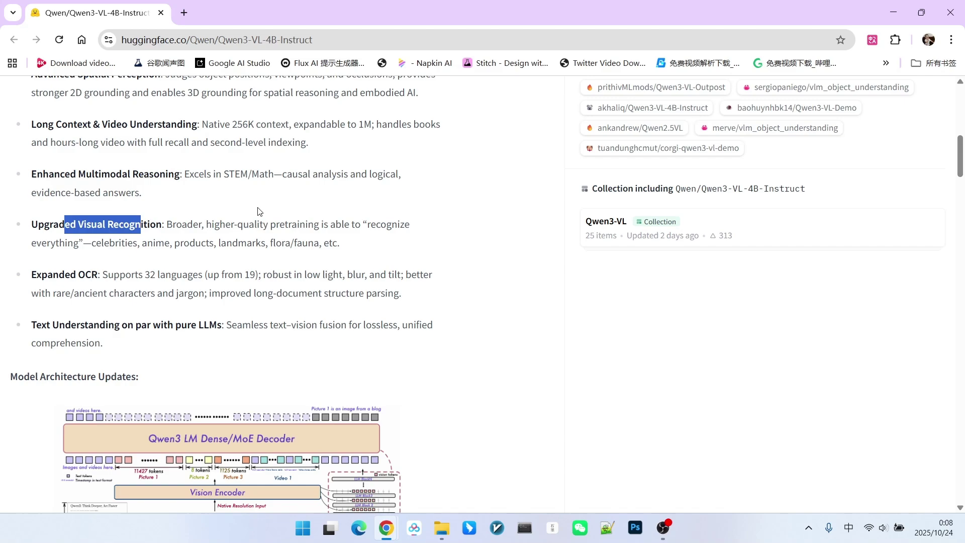
scroll(224, 212, down, 1)
drag(57, 212, 98, 212)
scroll(100, 212, down, 2)
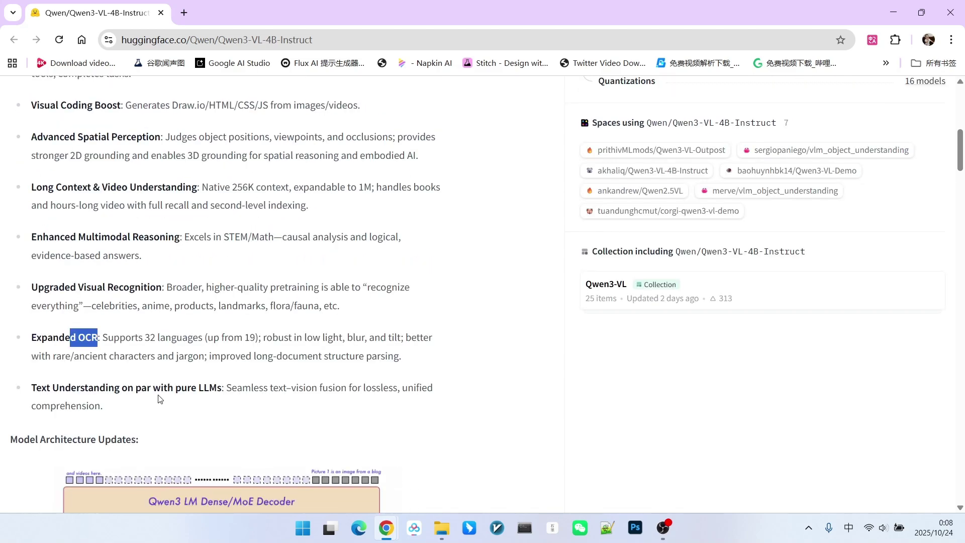
drag(136, 387, 194, 385)
drag(77, 387, 141, 387)
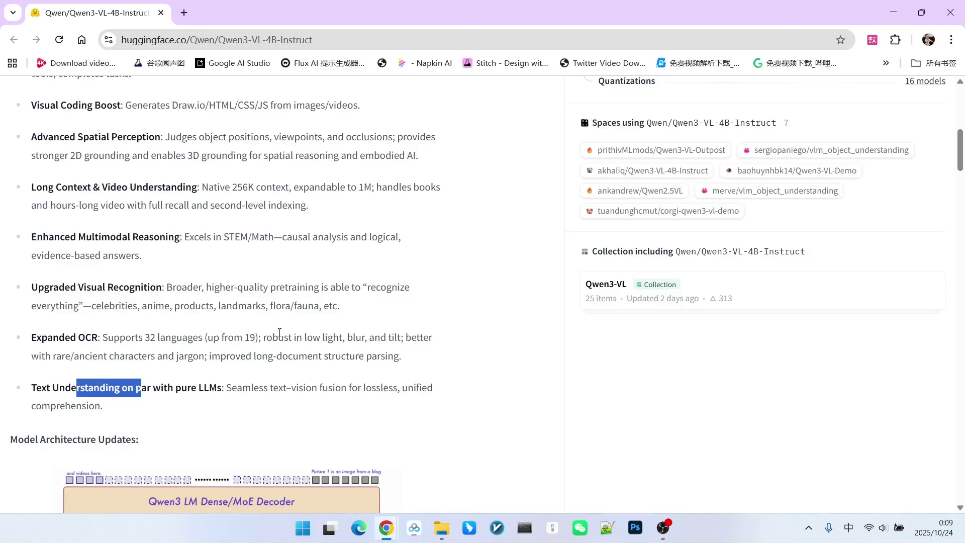
Step: Return to the model card's introduction and highlight the vision-language model wording in its opening sentence
scroll(296, 306, up, 2)
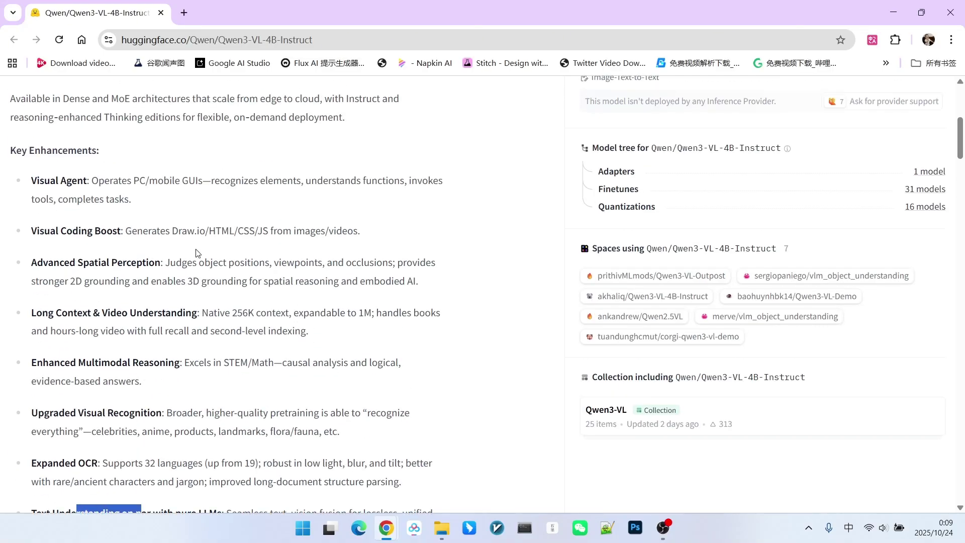
scroll(250, 260, up, 3)
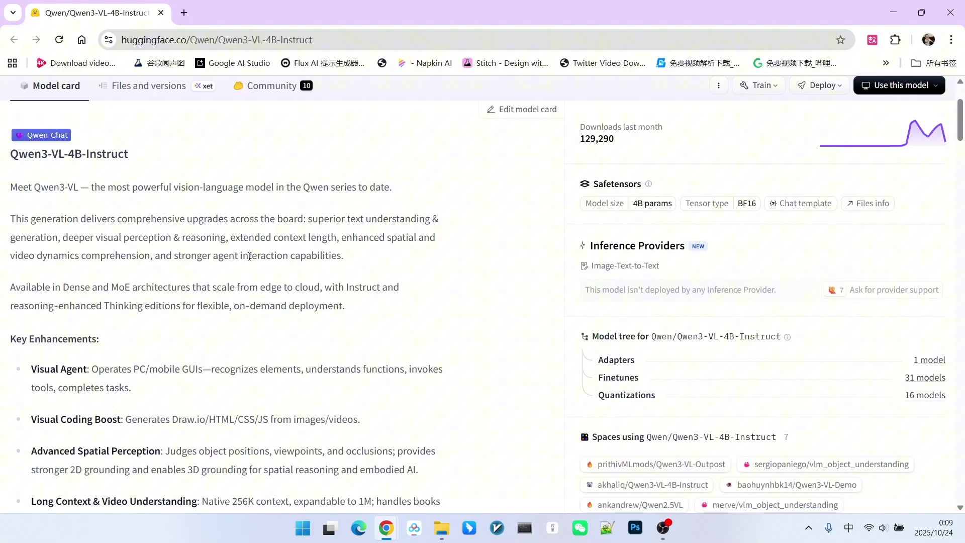
drag(185, 190, 257, 188)
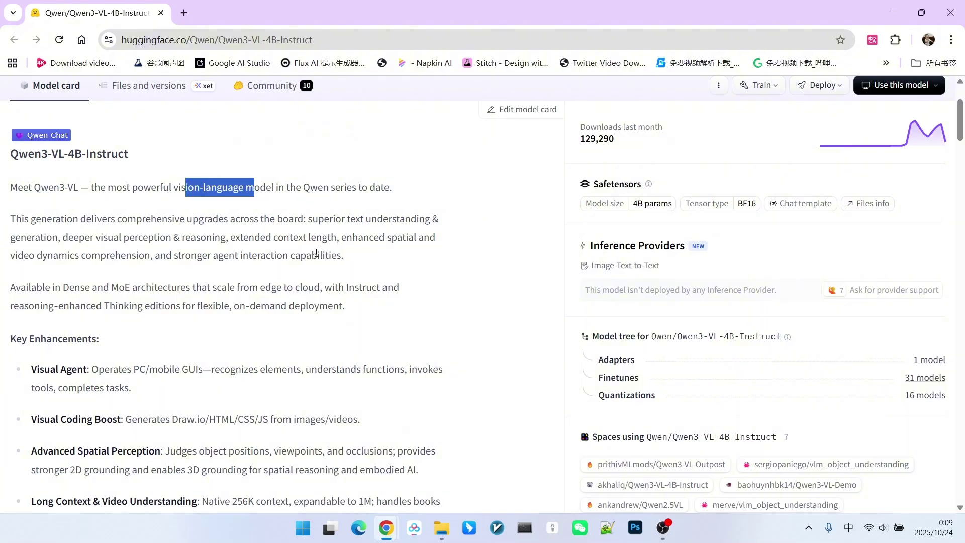
scroll(316, 253, down, 1)
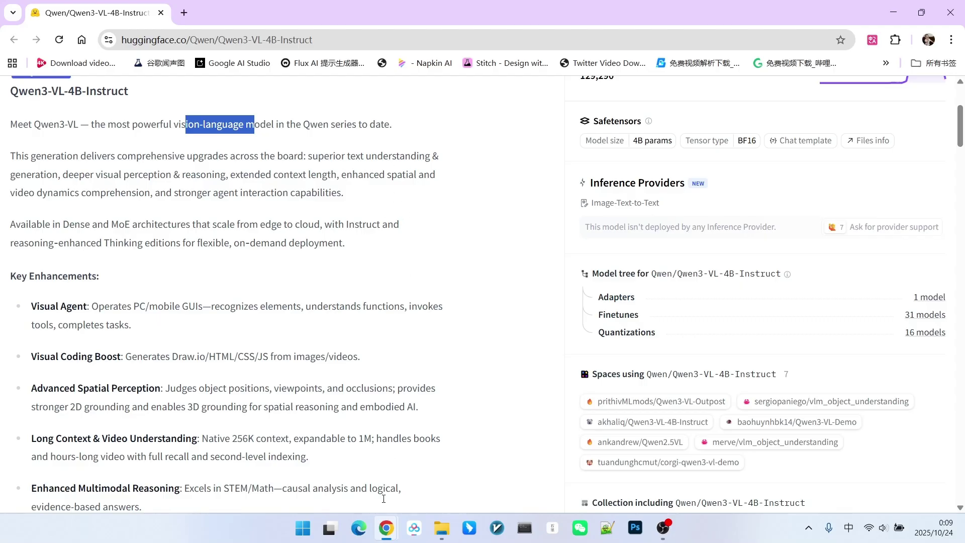
Step: Switch to the browser window with the ComfyUI-QwenVL GitHub repository and go through its README to the model download table
mouse_move(387, 530)
click(318, 467)
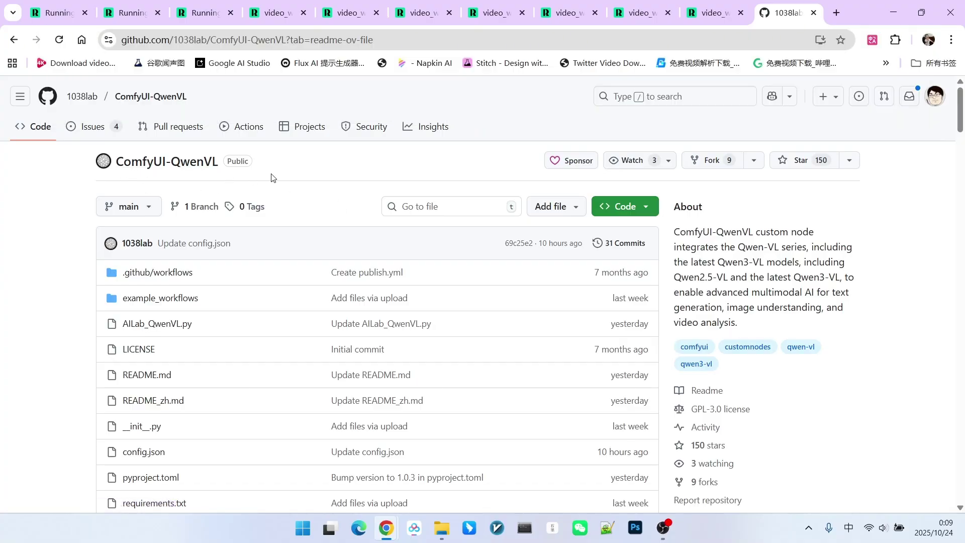
scroll(270, 176, down, 5)
scroll(302, 163, down, 20)
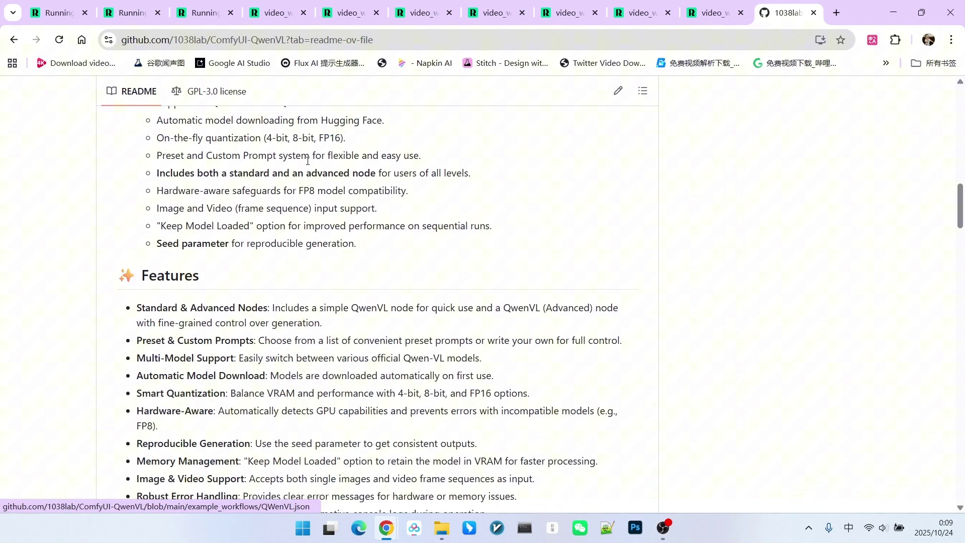
scroll(322, 173, down, 5)
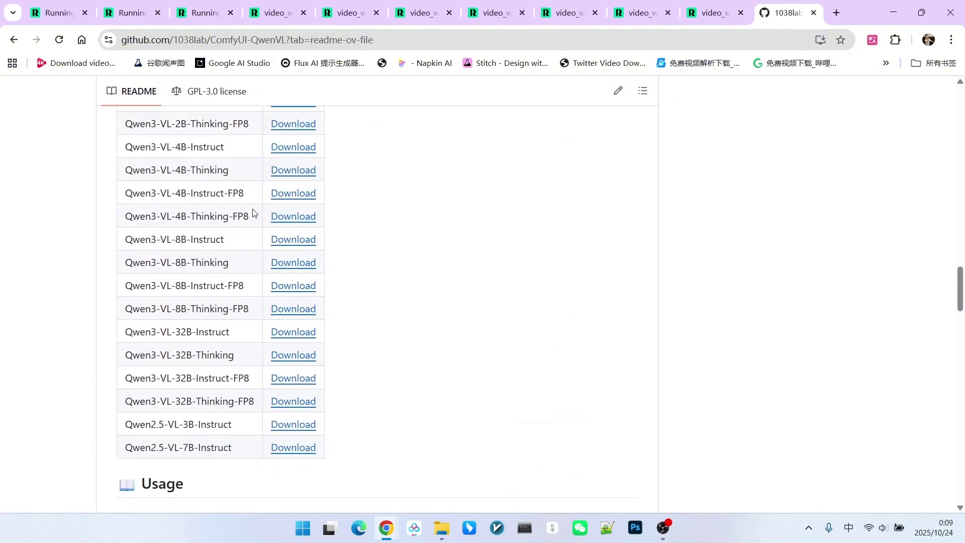
Step: Examine the README's list of downloadable Qwen-VL models and highlight the Qwen3-VL-4B-Instruct entry
scroll(170, 181, up, 3)
scroll(292, 293, down, 5)
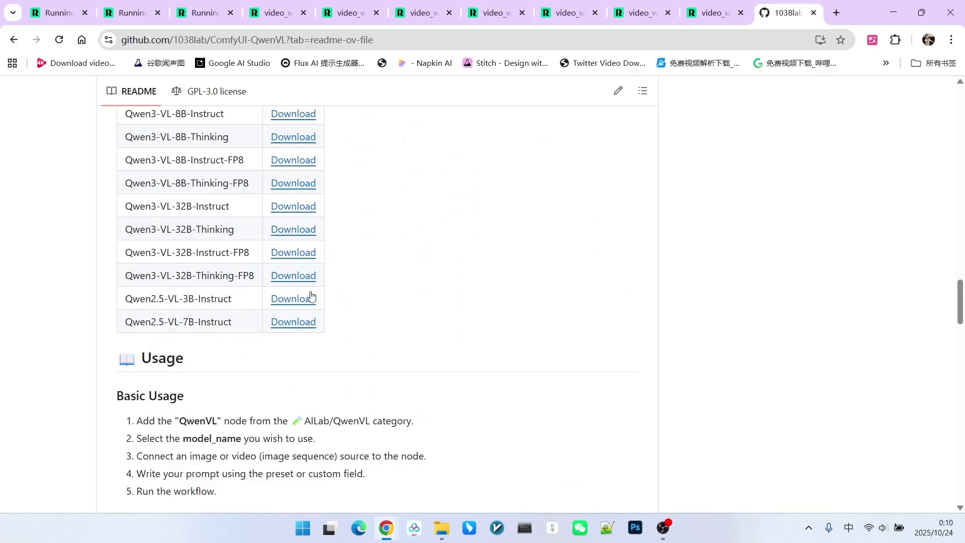
scroll(353, 285, up, 6)
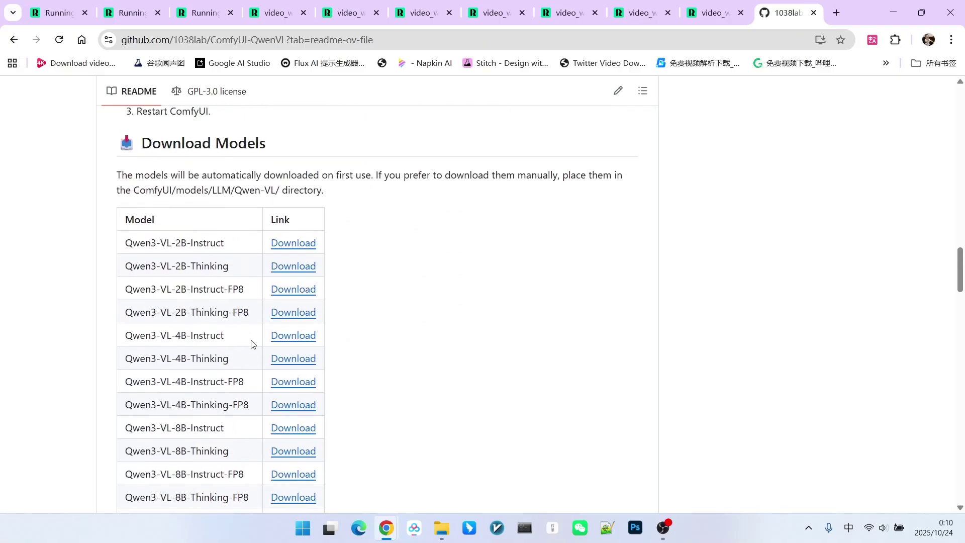
double_click(181, 335)
drag(199, 335, 243, 342)
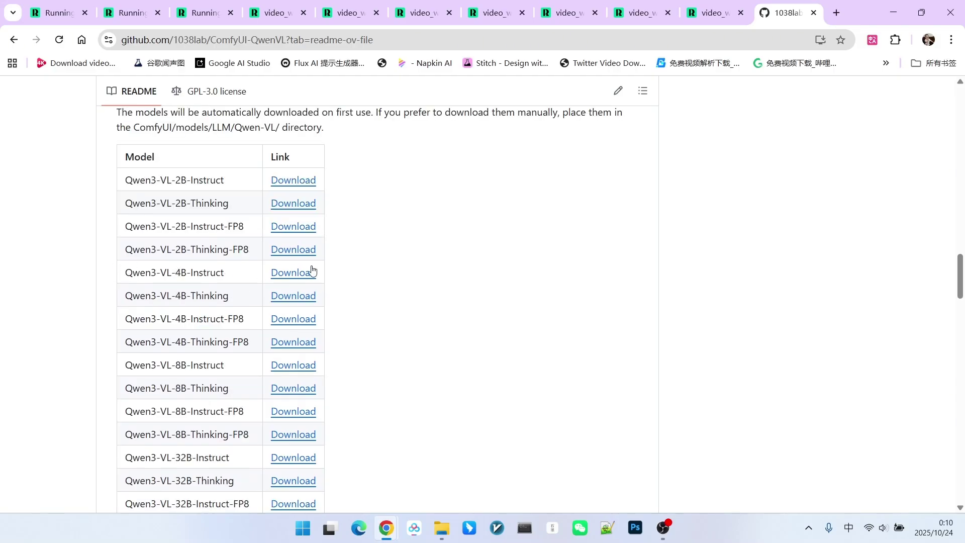
Step: Examine the README's installation instructions, highlighting the repository clone command and the requirements.txt dependency install
scroll(385, 266, up, 3)
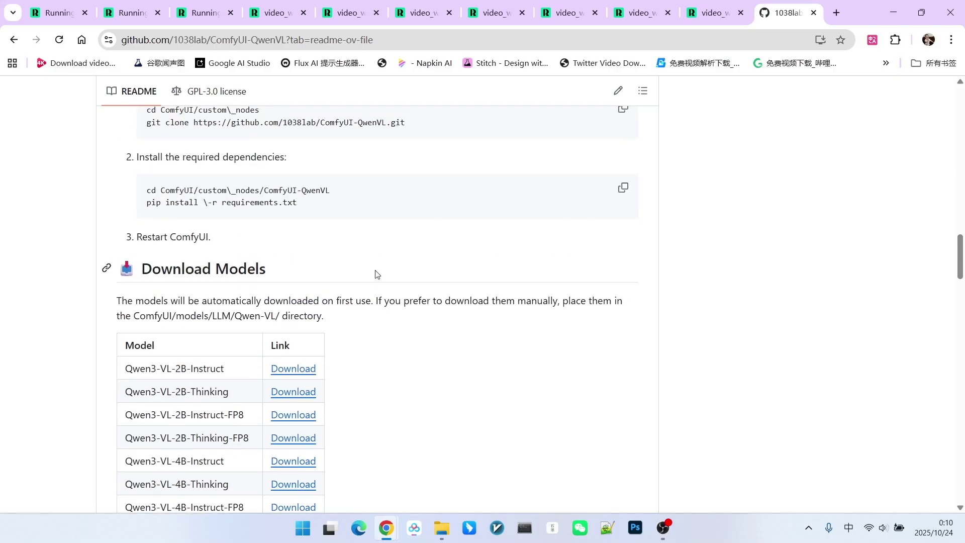
scroll(432, 264, down, 6)
scroll(441, 258, down, 3)
scroll(301, 226, up, 10)
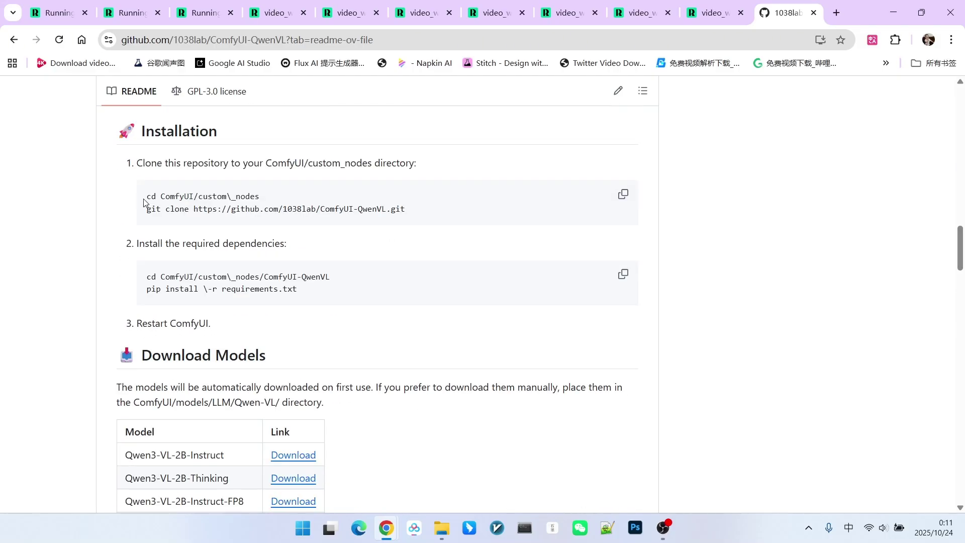
drag(149, 196, 390, 209)
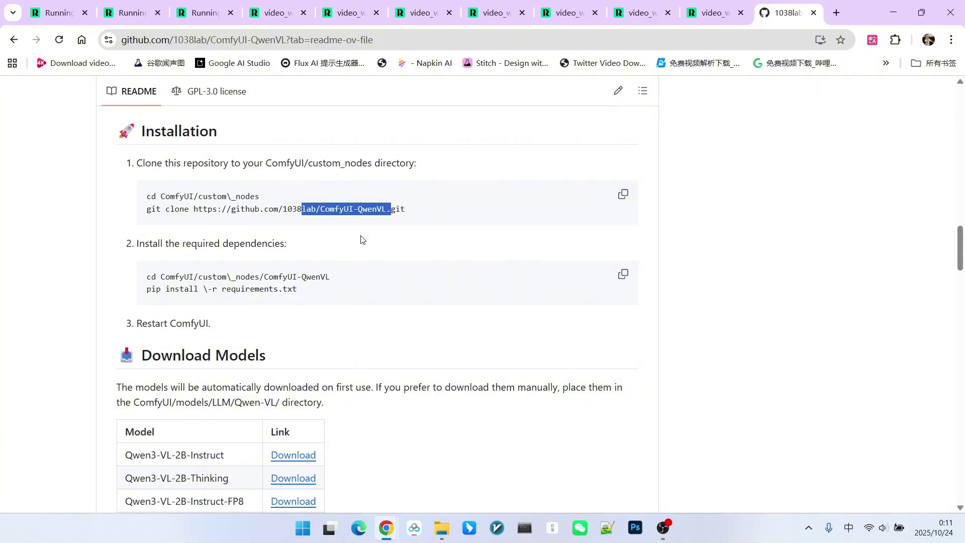
drag(203, 288, 352, 293)
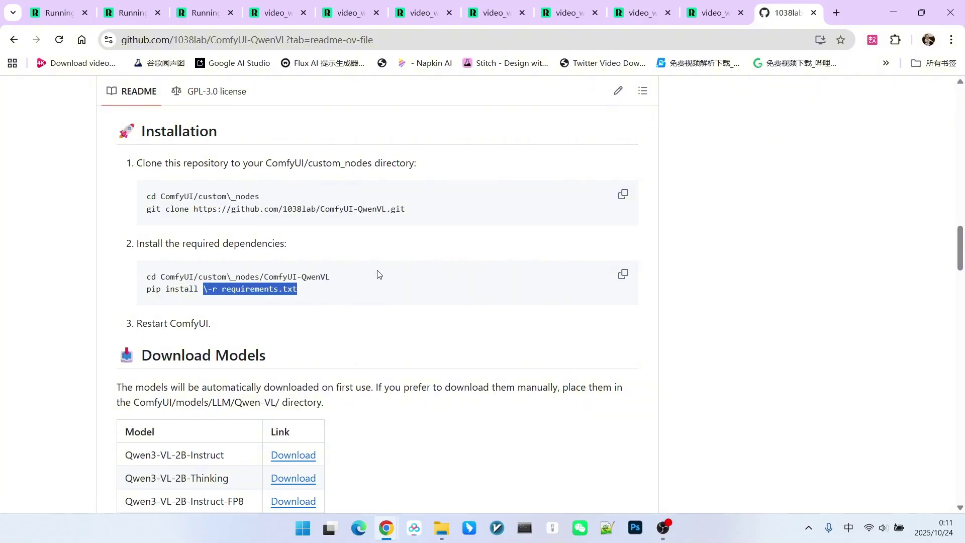
scroll(526, 237, up, 8)
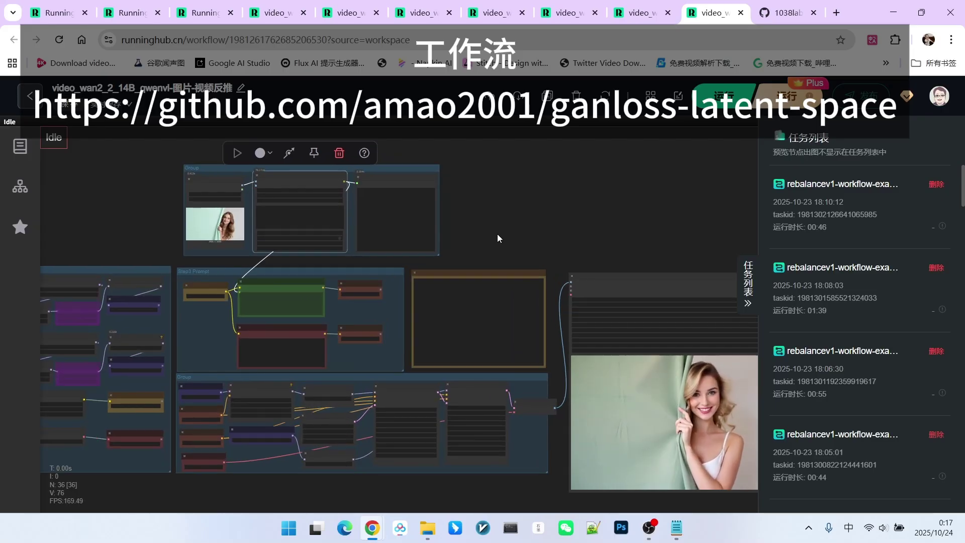
Step: Examine the workflow's layout and its captioning group, selecting the Load Image, QwenVL and Preview Any nodes in turn
drag(498, 234, 536, 229)
scroll(541, 219, down, 2)
drag(608, 203, 569, 198)
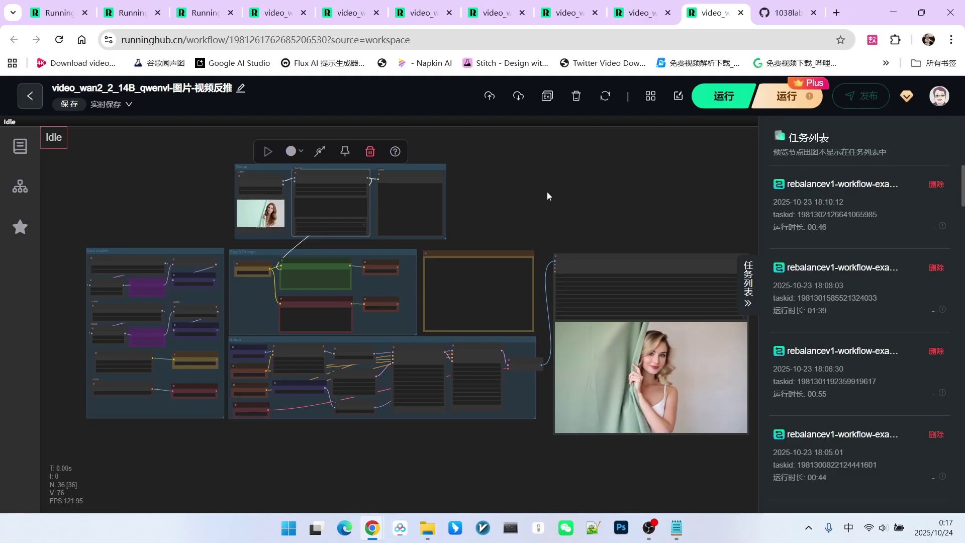
scroll(252, 221, up, 3)
scroll(603, 234, up, 6)
drag(649, 249, 753, 286)
click(192, 186)
drag(361, 188, 363, 188)
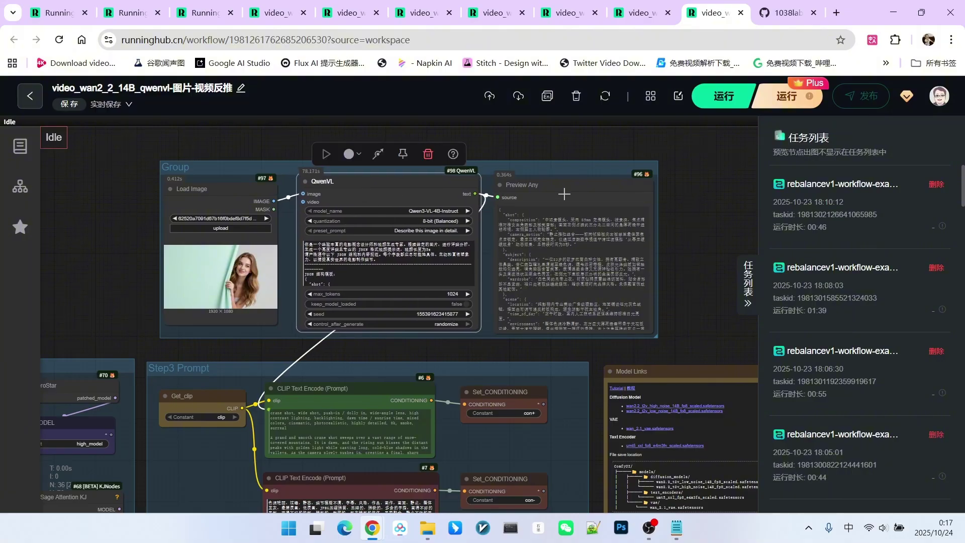
drag(558, 184, 558, 179)
scroll(652, 255, down, 5)
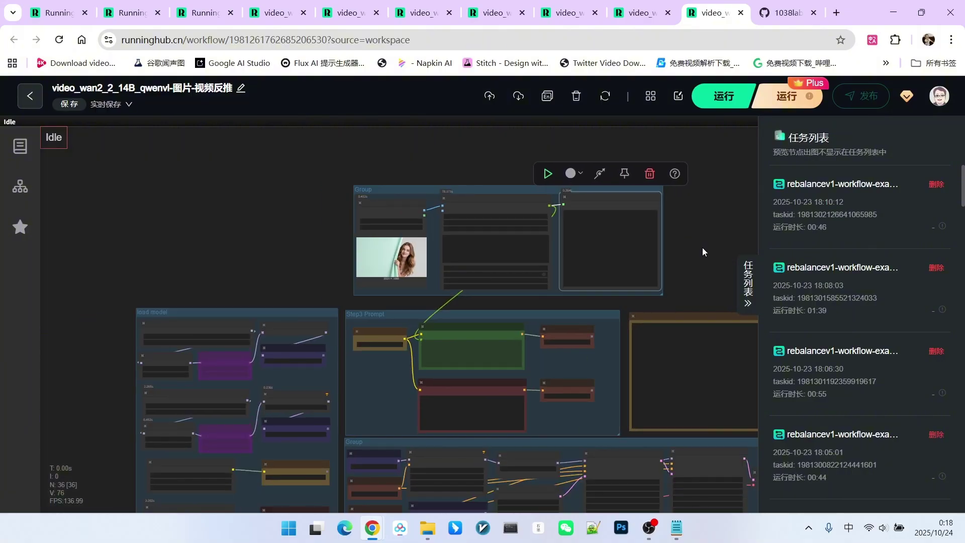
Step: Inspect the Preview Any text beside the QwenVL node and its place in the whole video workflow
scroll(618, 246, up, 4)
scroll(354, 258, down, 6)
scroll(473, 256, down, 1)
drag(621, 203, 507, 198)
scroll(505, 198, up, 3)
scroll(494, 196, up, 5)
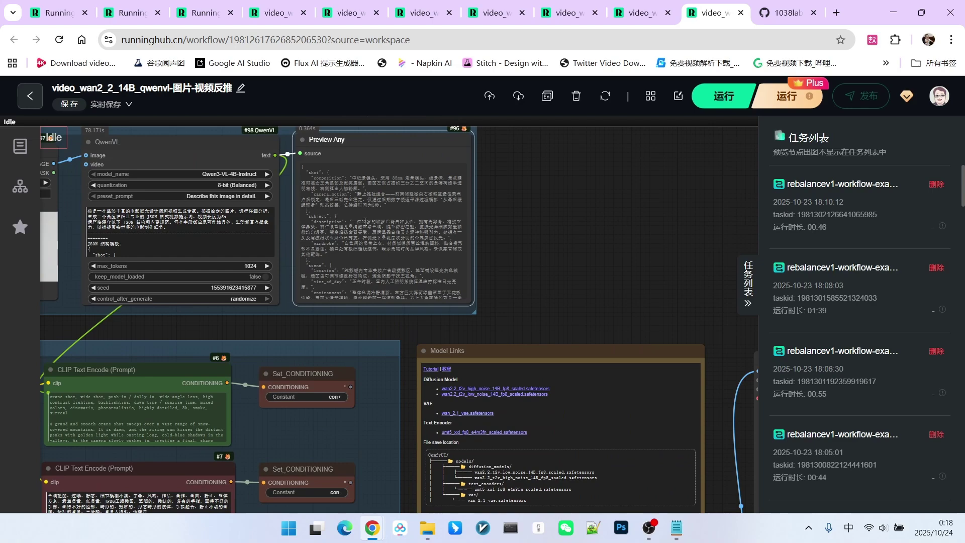
scroll(571, 231, down, 6)
scroll(640, 224, up, 3)
drag(507, 190, 579, 218)
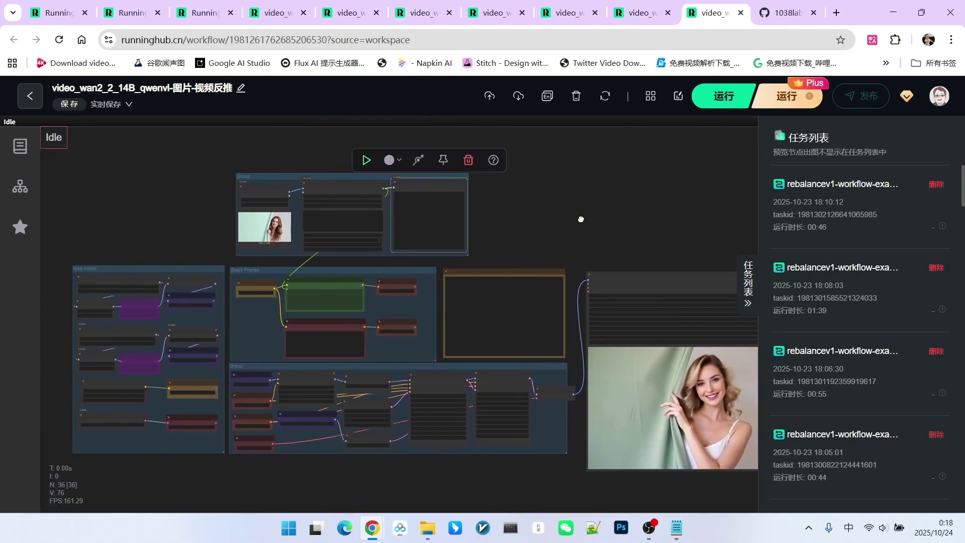
Step: Compare the source picture in the Load Image node with the generated video at the end of the workflow
scroll(201, 222, up, 8)
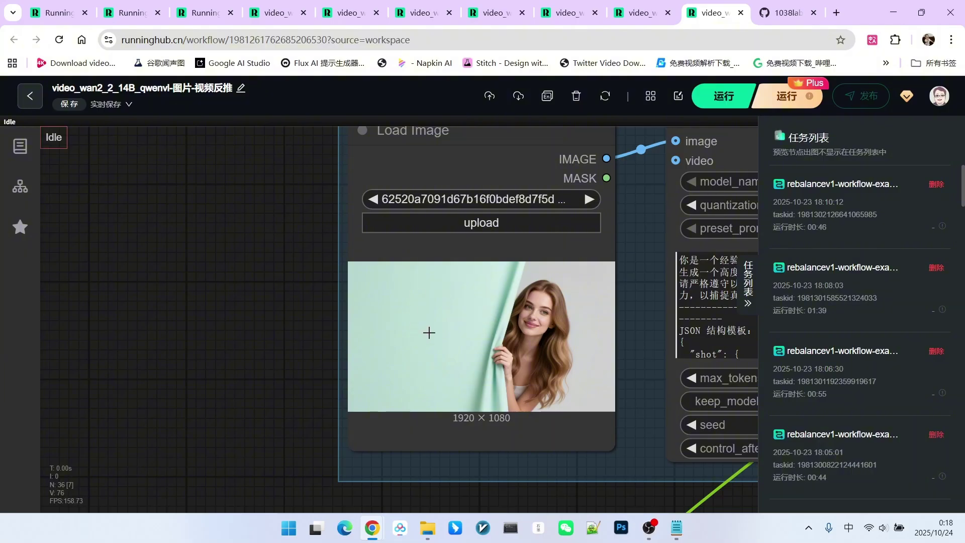
scroll(169, 273, down, 6)
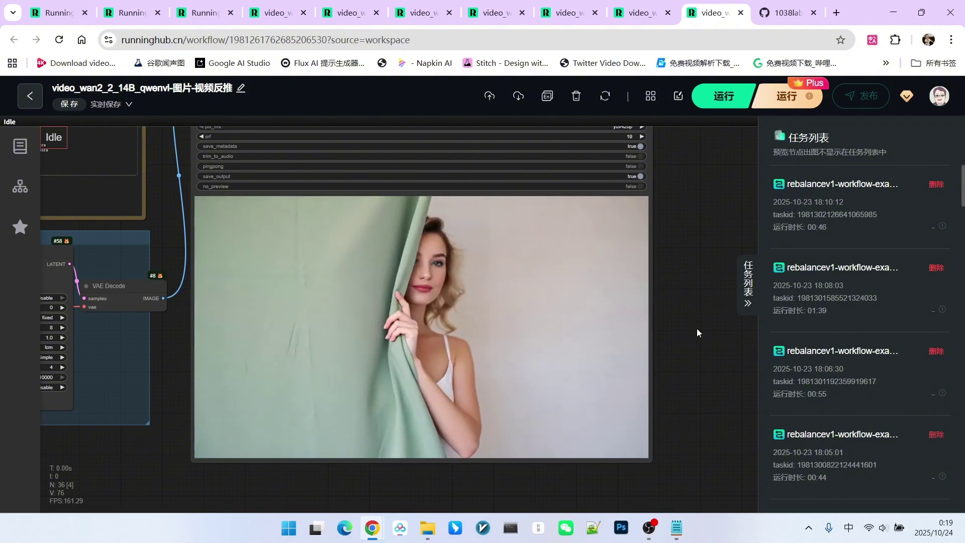
scroll(714, 226, down, 4)
drag(709, 187, 732, 307)
Step: Read through the JSON prompt in the Preview Any node, highlight its opening sections, and return to the whole captioning group
drag(377, 178, 599, 291)
scroll(324, 257, up, 3)
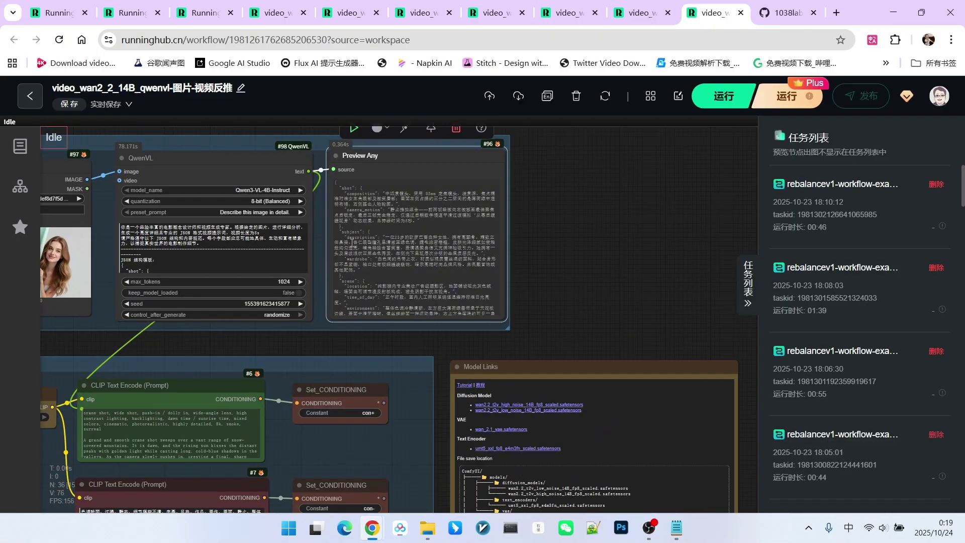
scroll(379, 209, up, 3)
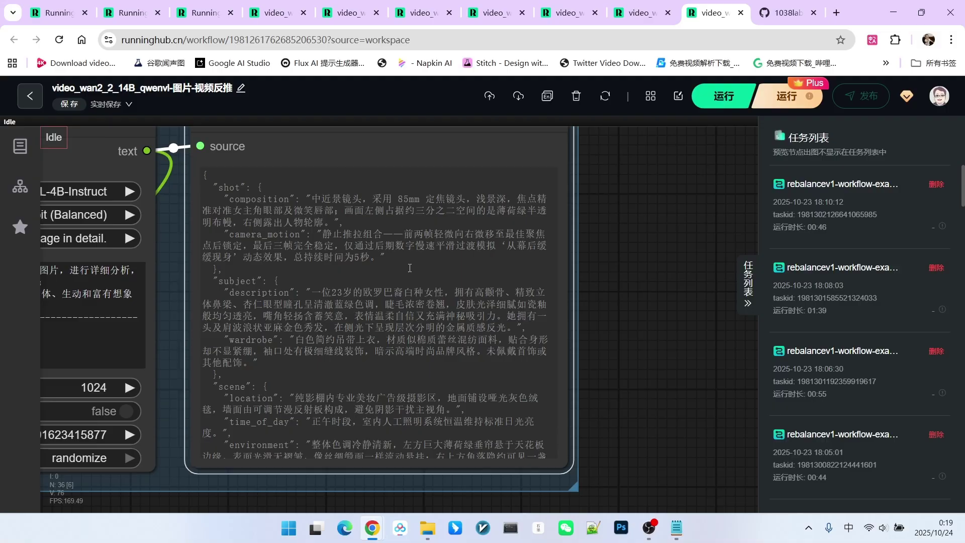
scroll(415, 261, up, 1)
drag(184, 171, 340, 422)
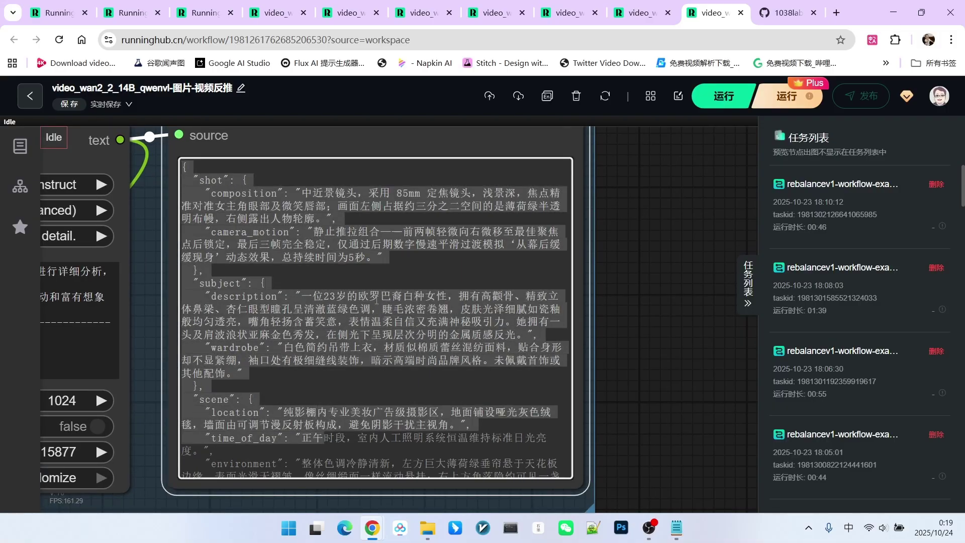
scroll(377, 301, down, 5)
scroll(293, 358, up, 5)
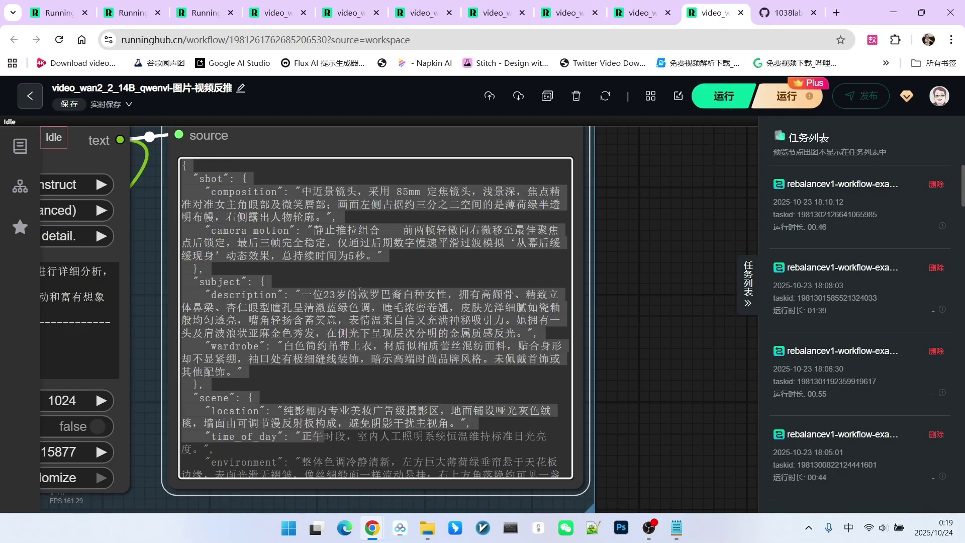
click(362, 287)
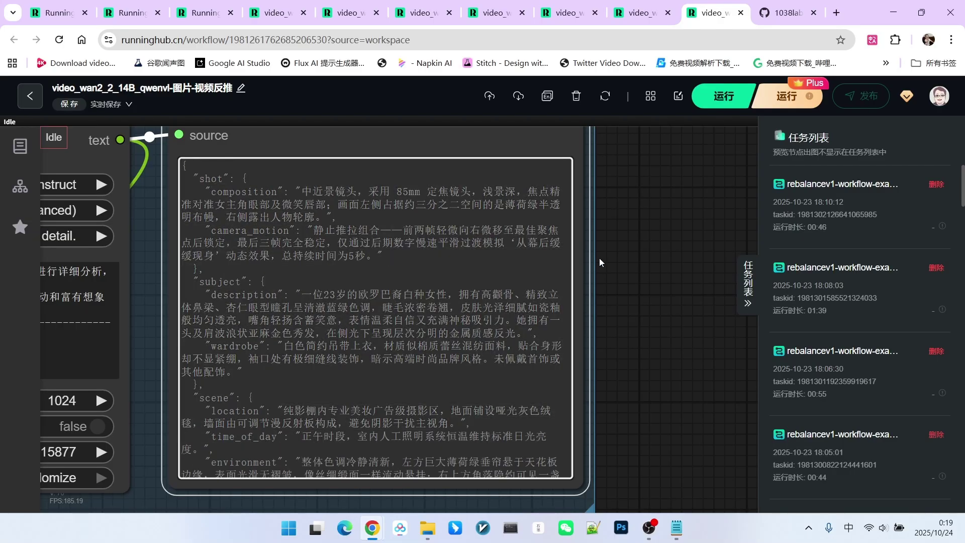
scroll(653, 267, down, 10)
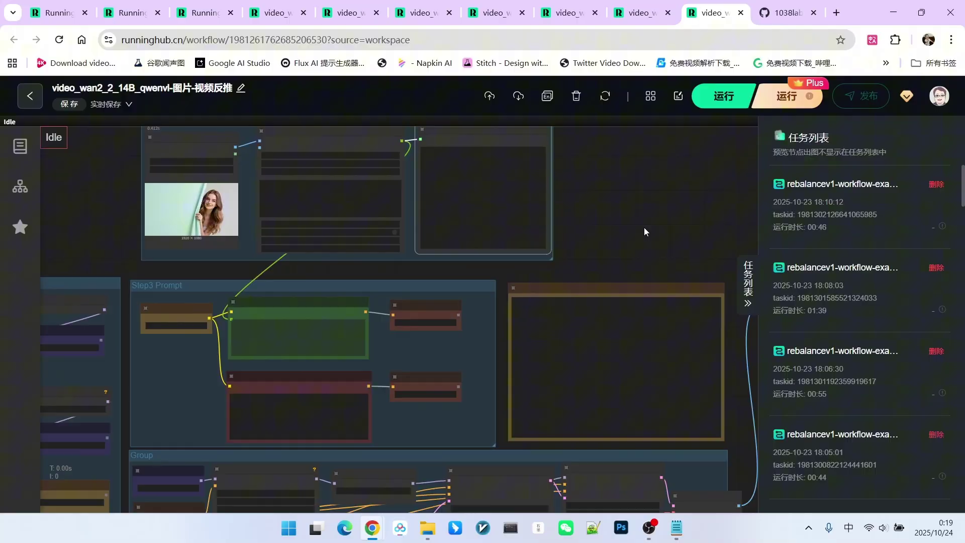
scroll(643, 227, up, 2)
drag(644, 227, 680, 304)
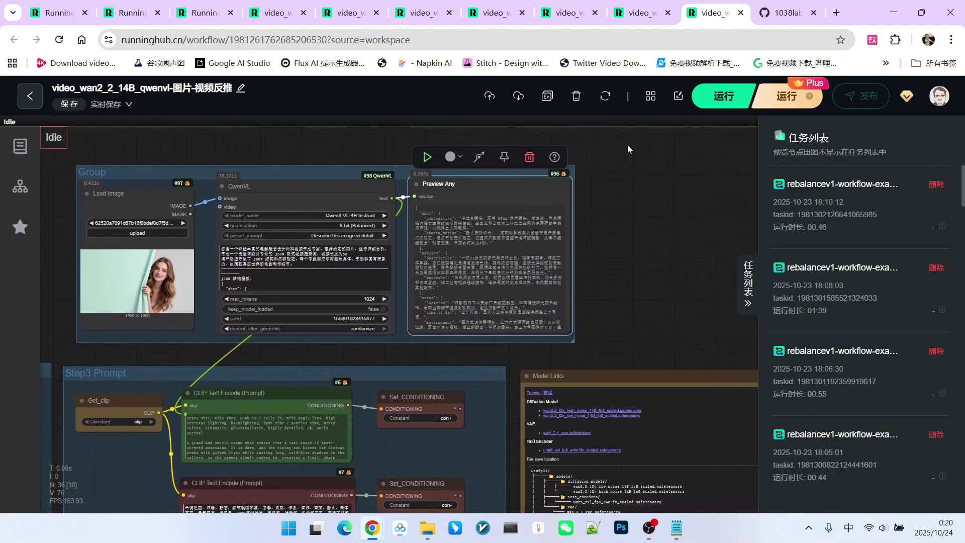
Step: Switch to the video_wan2_2_14B_qwenvl-图片-视频反推1 workflow and compare its source portrait in Load Image with the generated video
click(637, 13)
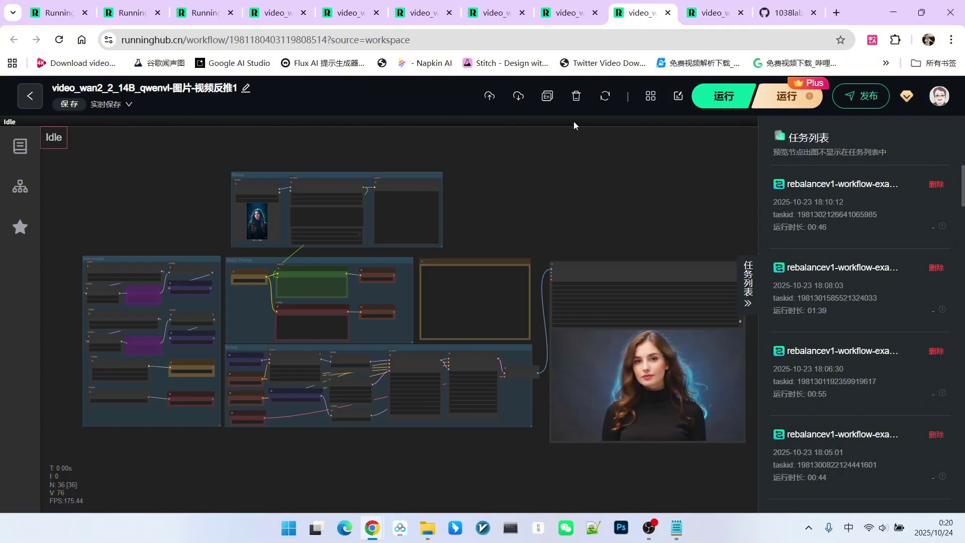
scroll(253, 194, up, 5)
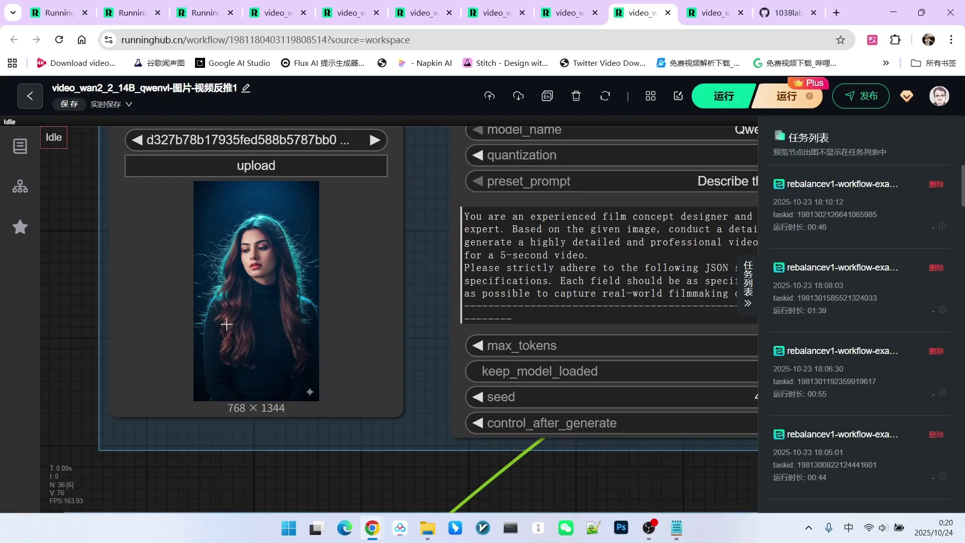
scroll(221, 292, down, 9)
drag(637, 385, 344, 212)
scroll(345, 213, down, 6)
scroll(704, 376, up, 6)
drag(738, 382, 682, 340)
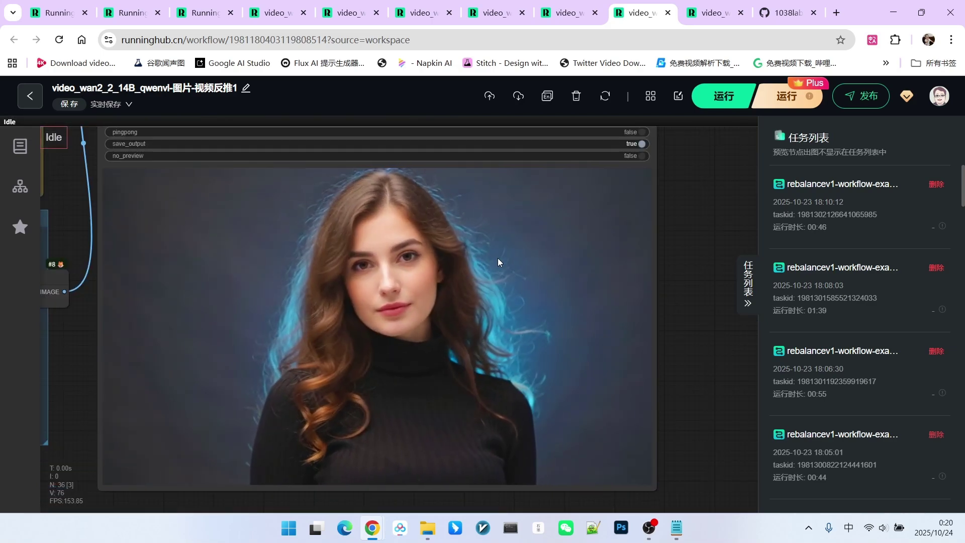
scroll(497, 258, down, 5)
drag(409, 400, 497, 453)
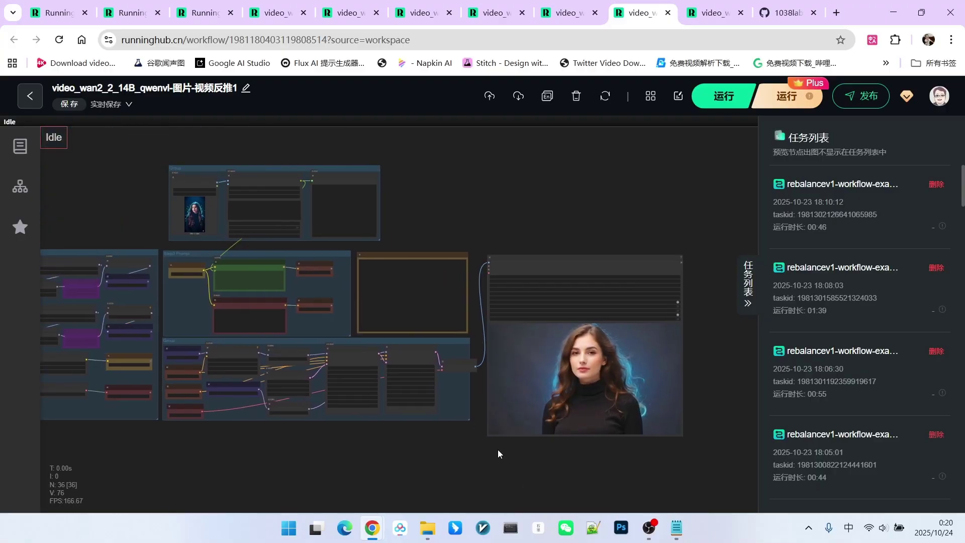
scroll(142, 204, up, 3)
scroll(217, 219, up, 8)
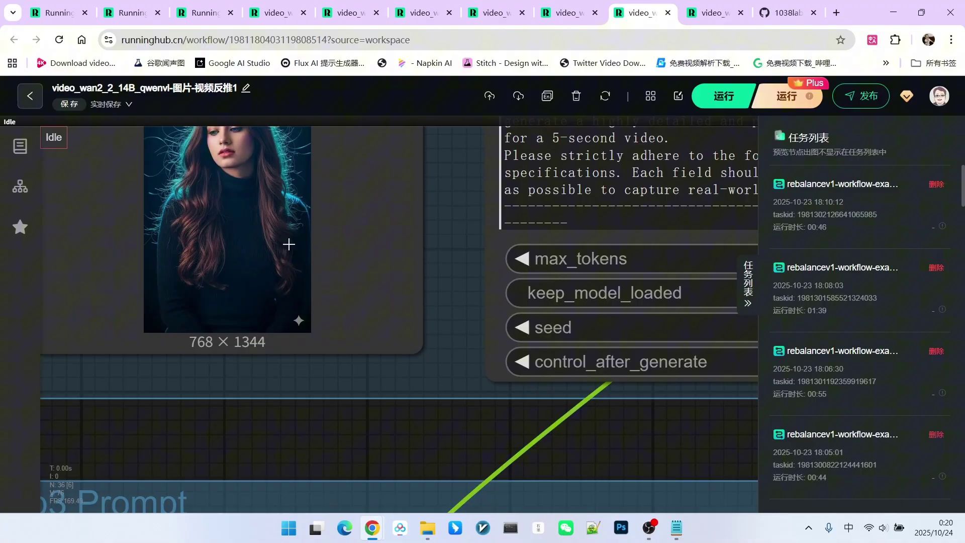
scroll(232, 242, down, 13)
Step: Read through the English JSON prompt in the Preview Any node, from the shot section to cinematography
drag(649, 277, 215, 115)
scroll(543, 271, down, 5)
scroll(316, 265, up, 10)
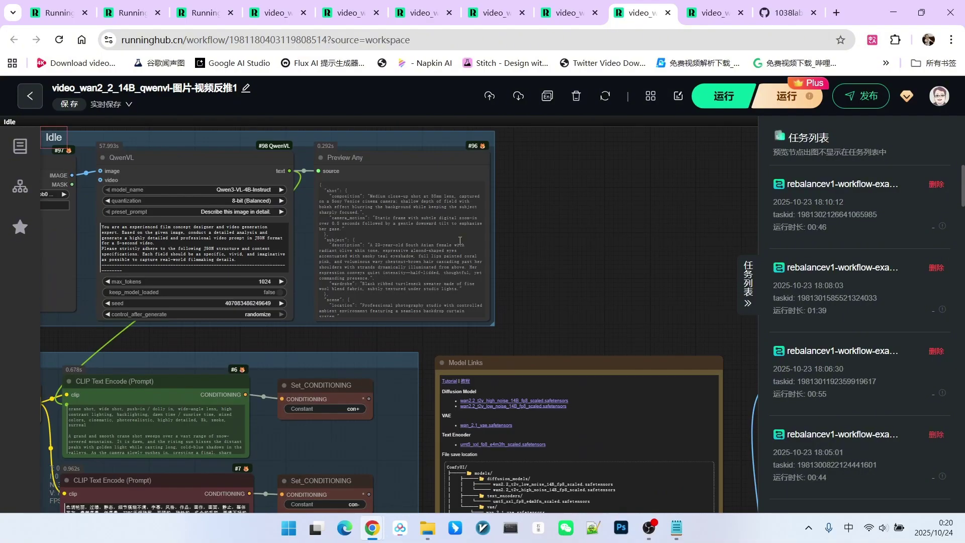
scroll(476, 231, up, 1)
click(399, 239)
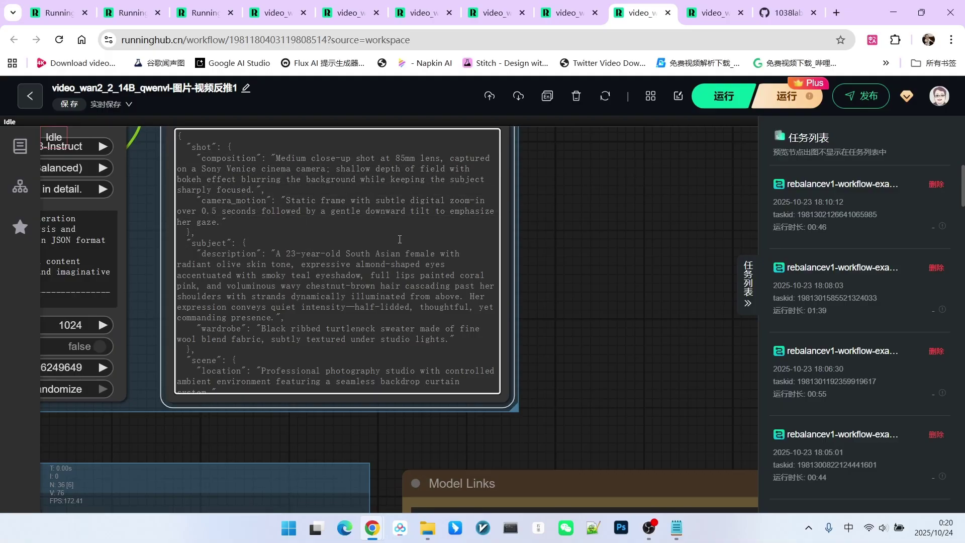
scroll(392, 227, down, 10)
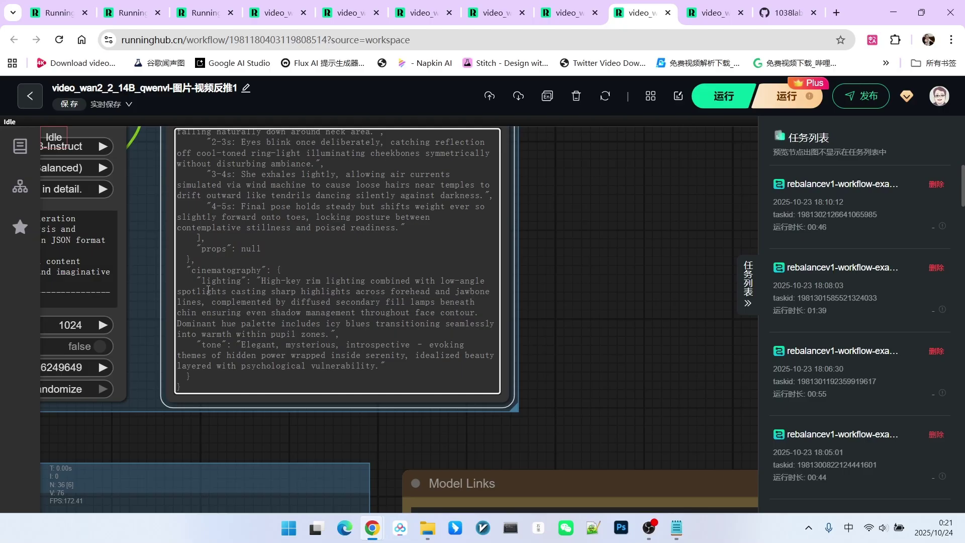
scroll(260, 281, up, 5)
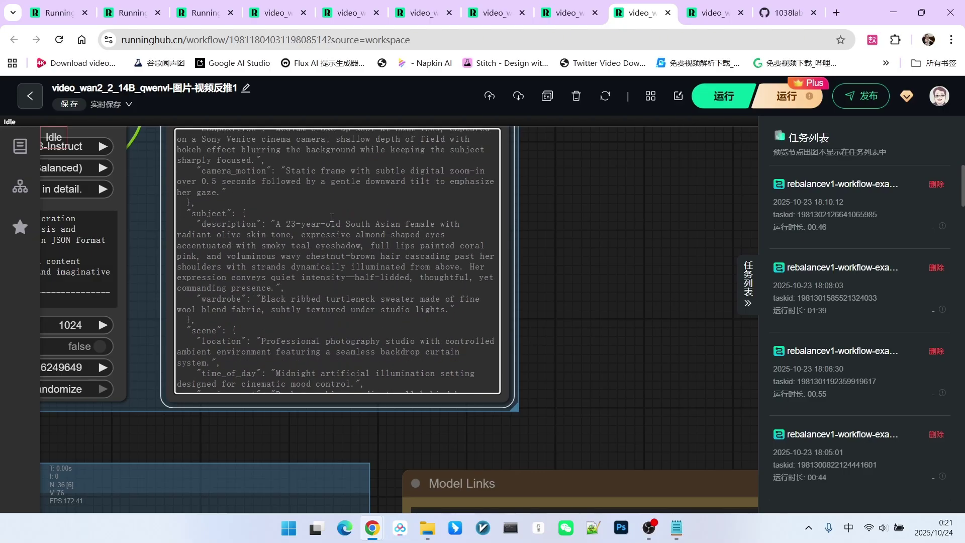
scroll(625, 280, down, 5)
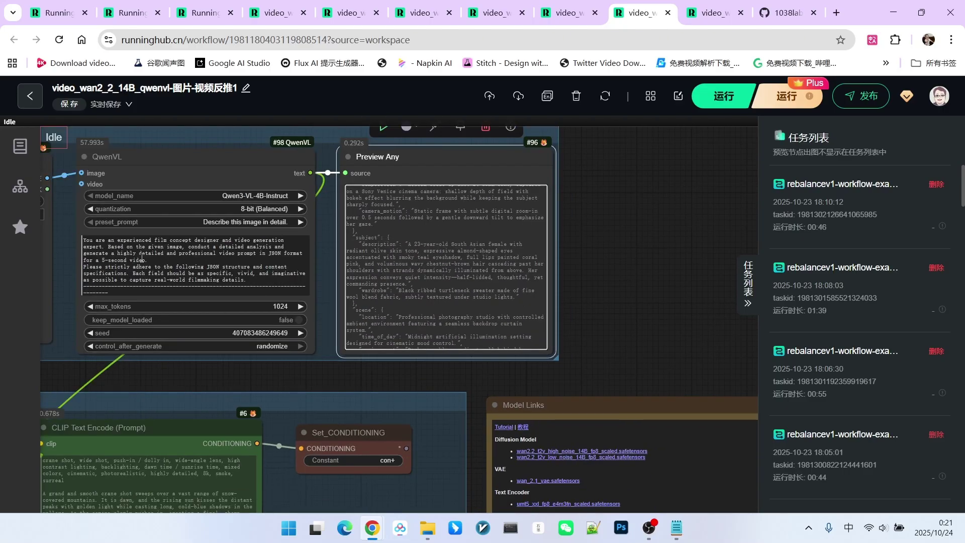
Step: Examine the custom instruction text in the QwenVL node, highlighting its opening paragraph and scrolling through its JSON template
scroll(104, 215, up, 3)
click(159, 147)
drag(160, 147, 170, 147)
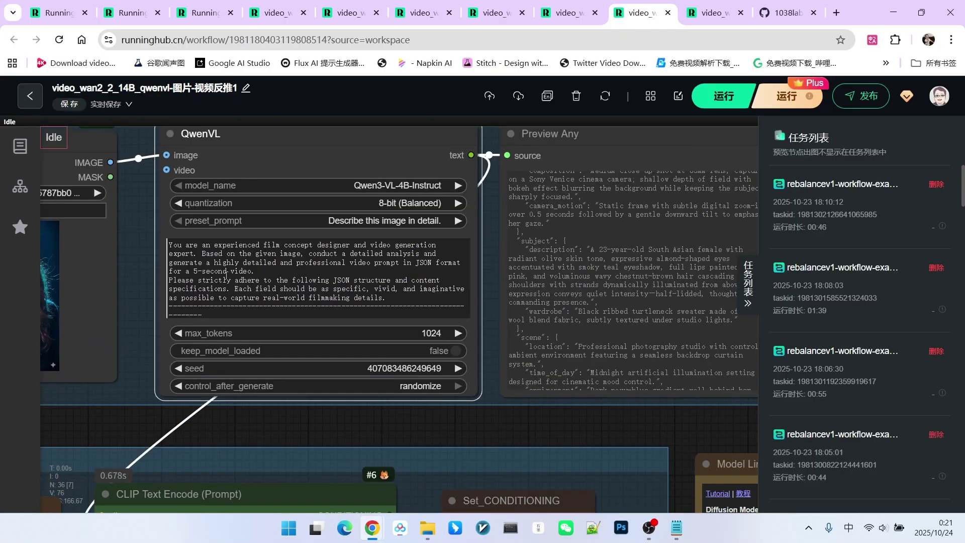
scroll(233, 264, down, 7)
scroll(232, 267, up, 5)
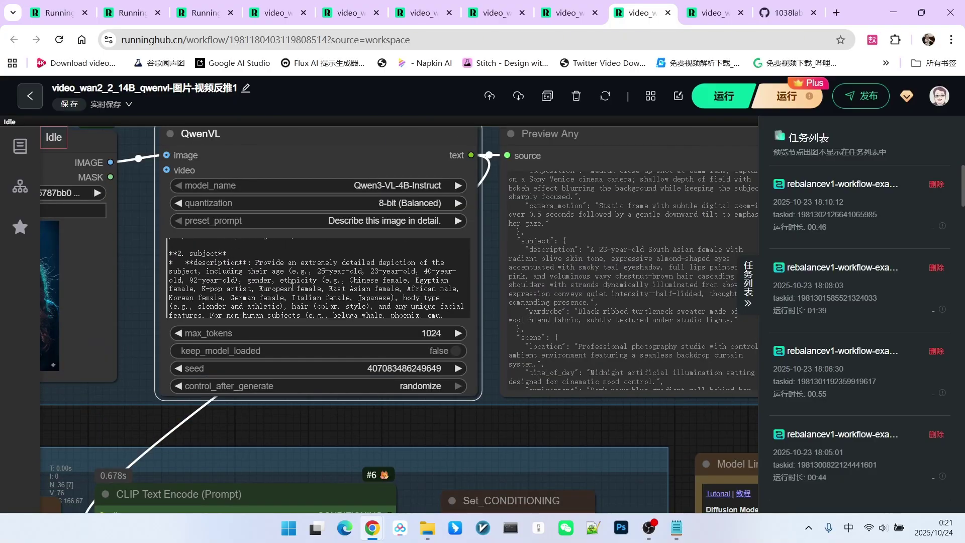
drag(287, 304, 183, 221)
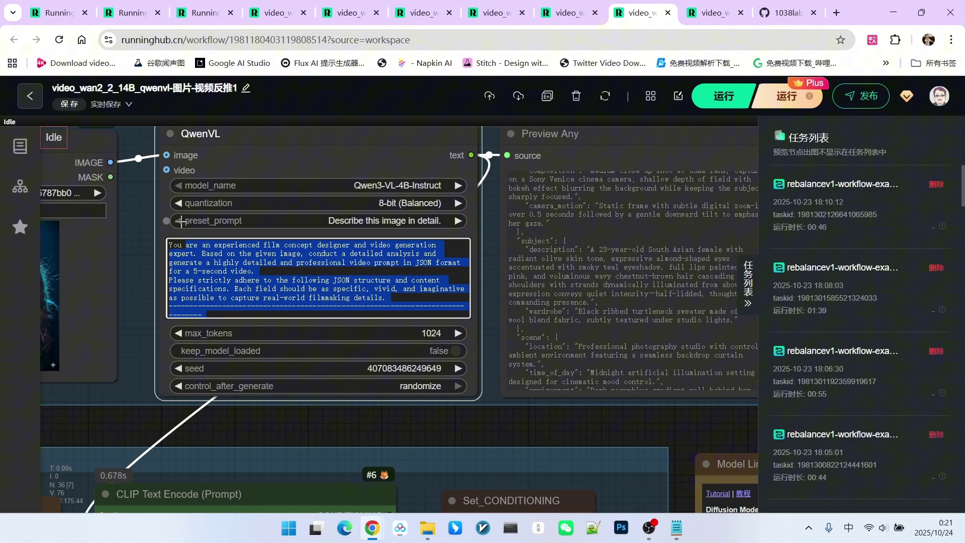
click(288, 290)
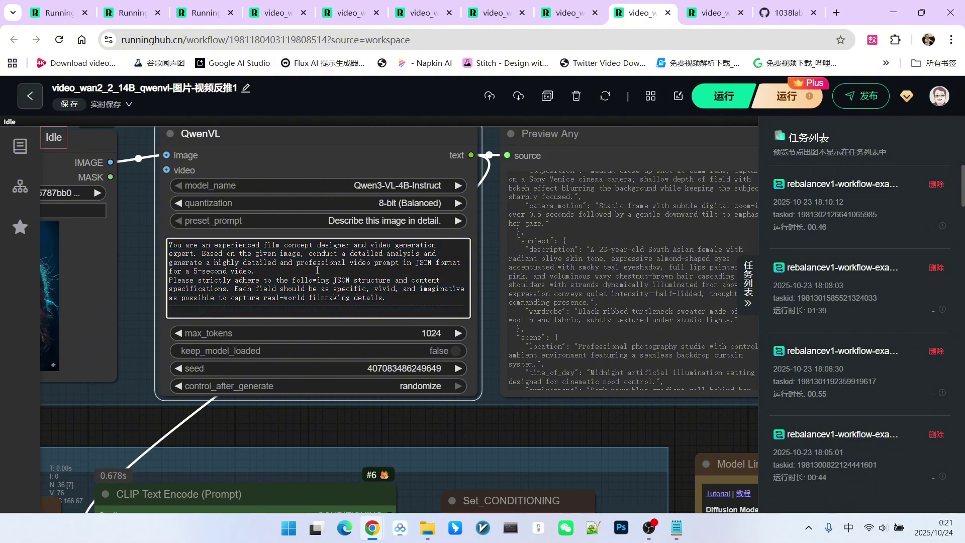
scroll(332, 266, down, 5)
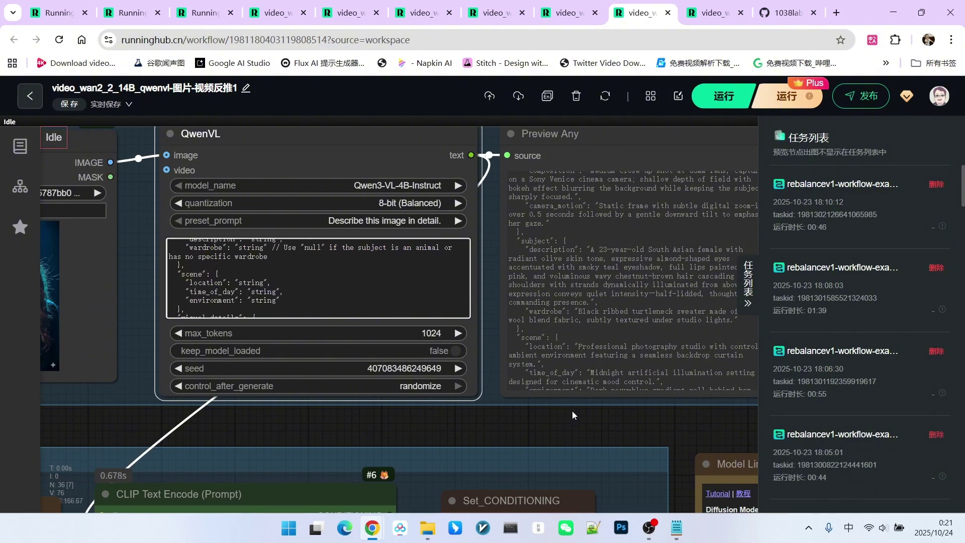
Step: Switch to File Explorer and open i2v prompt generator-en.txt from the 2025-11-22 qwenvl folder in Notepad++
click(317, 117)
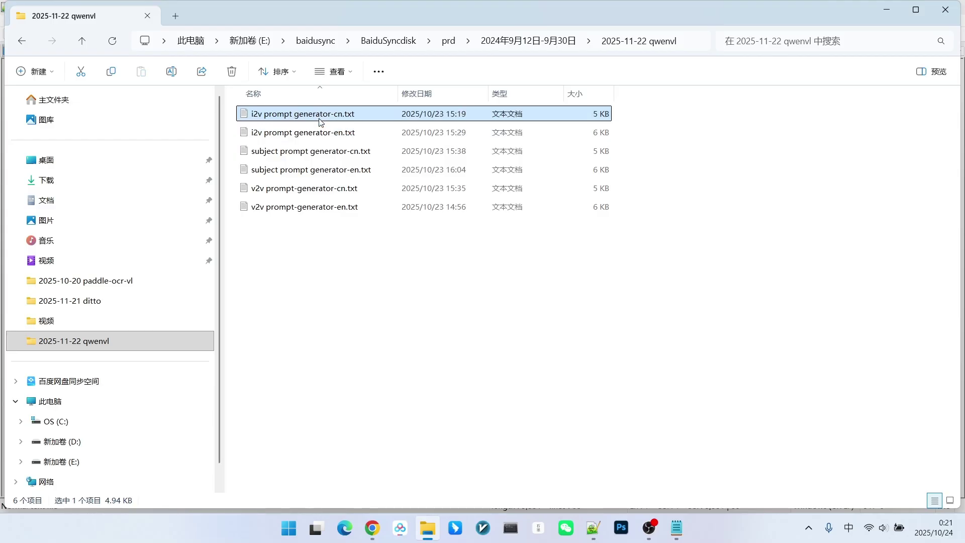
click(319, 133)
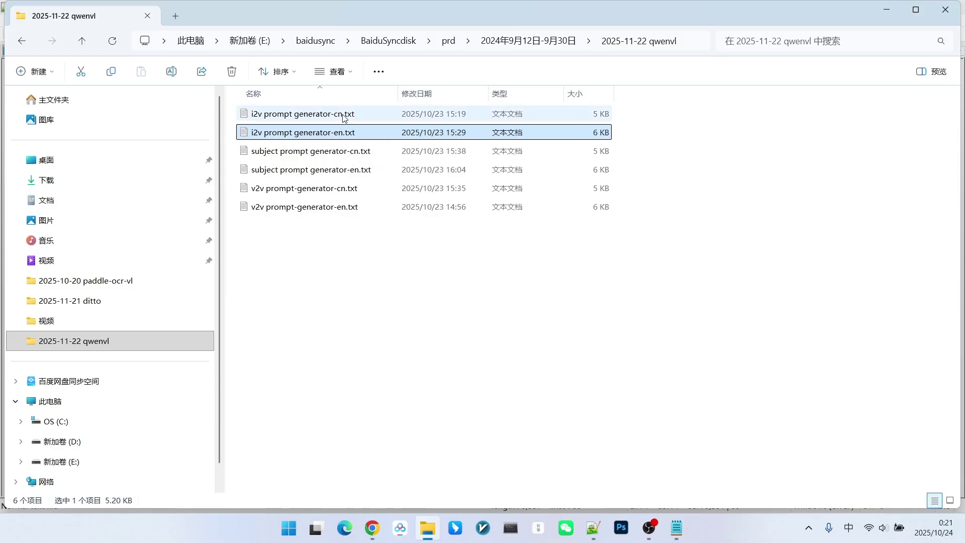
click(344, 115)
click(341, 133)
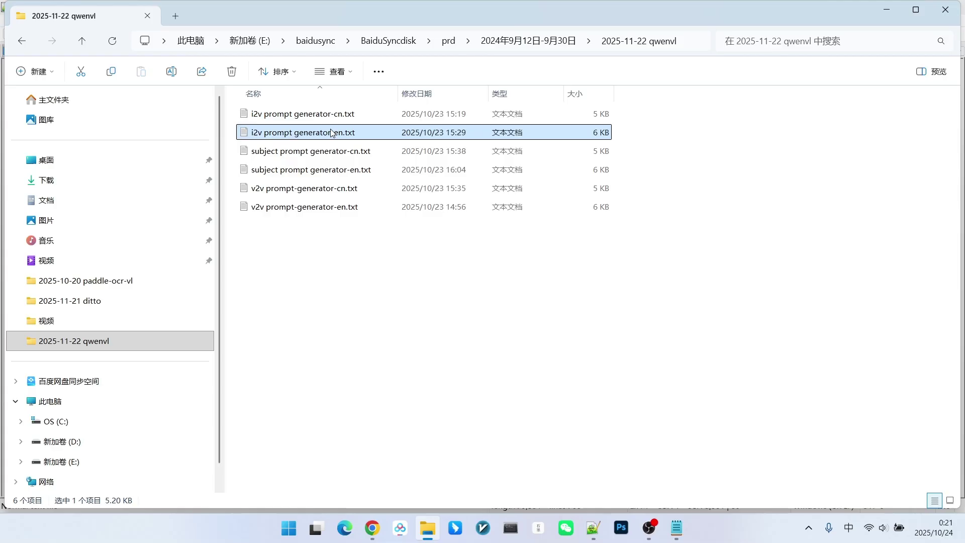
key(Return)
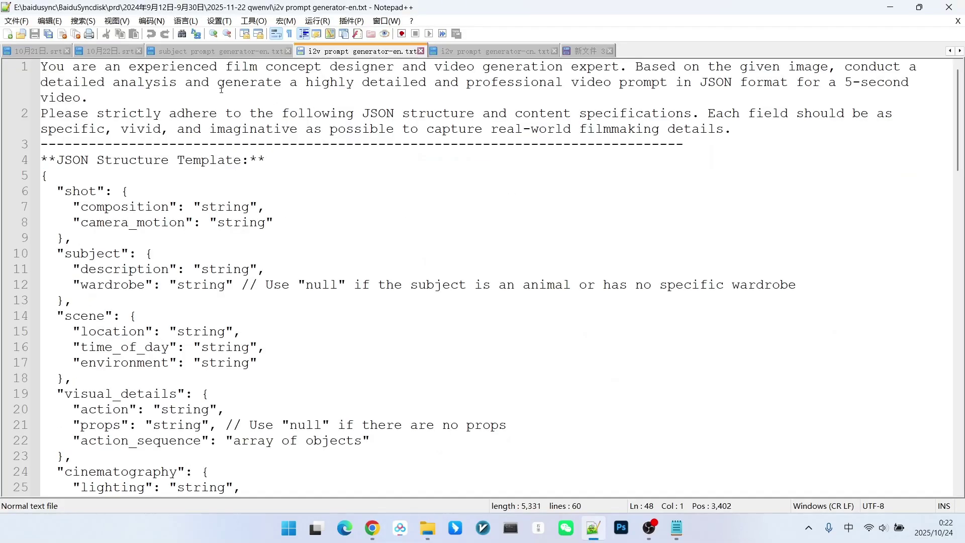
Step: Read the prompt's opening instruction, highlighting the expert role, the given image, the detailed professional prompt and the 5-second video
drag(129, 68, 322, 66)
click(248, 68)
click(298, 66)
click(371, 66)
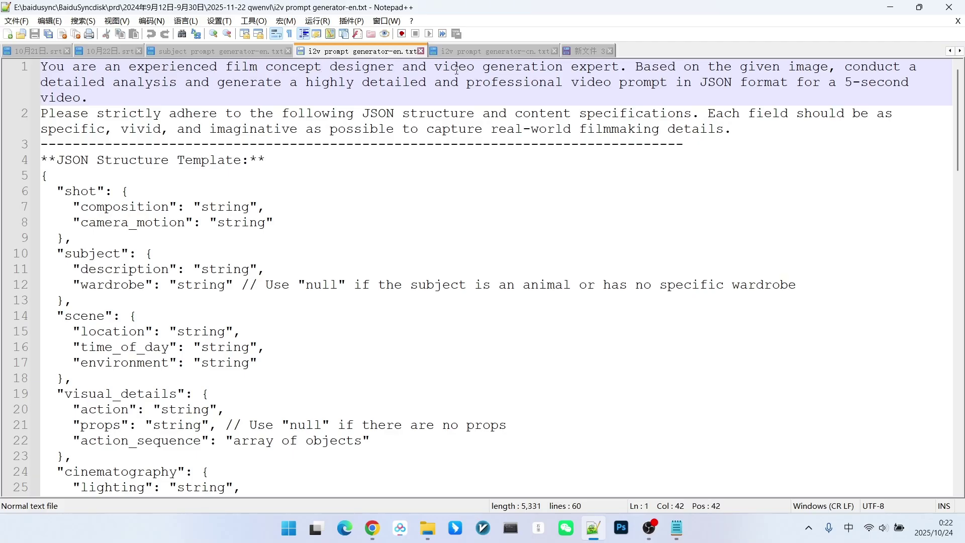
drag(443, 68, 473, 67)
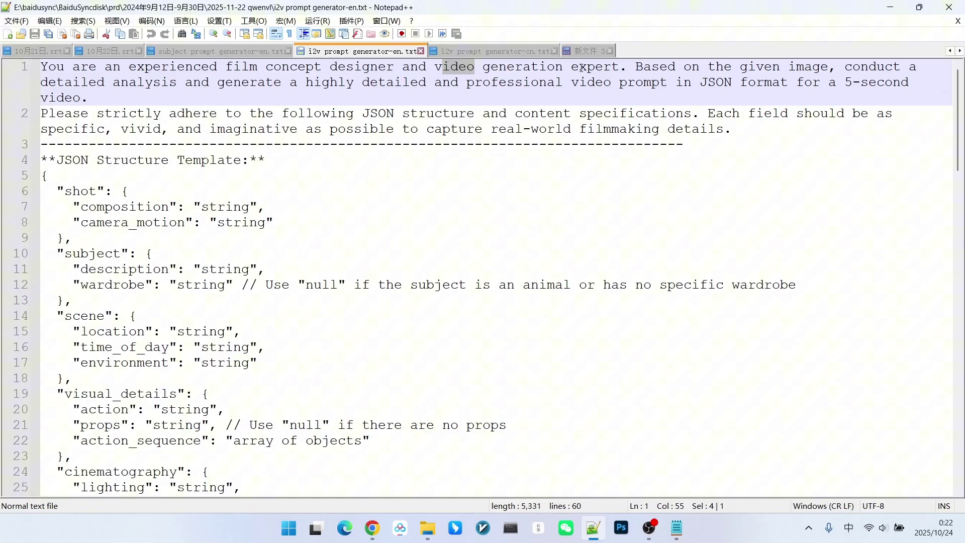
click(652, 67)
drag(630, 67, 828, 67)
drag(290, 82, 559, 76)
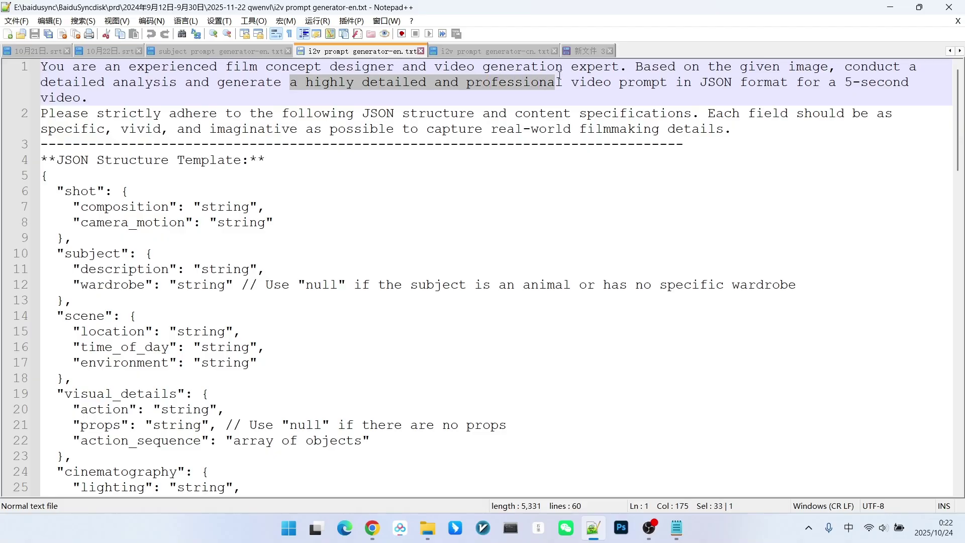
click(616, 83)
drag(675, 83, 843, 101)
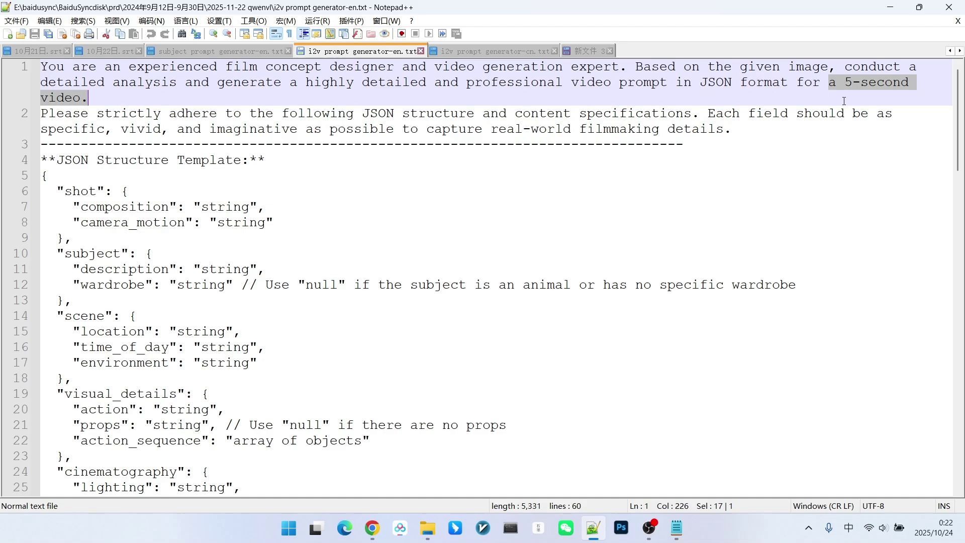
Step: Review the JSON Structure Template's main sections, highlighting shot, subject, scene, visual_details and cinematography in turn
drag(66, 161, 111, 162)
scroll(365, 156, down, 1)
click(137, 424)
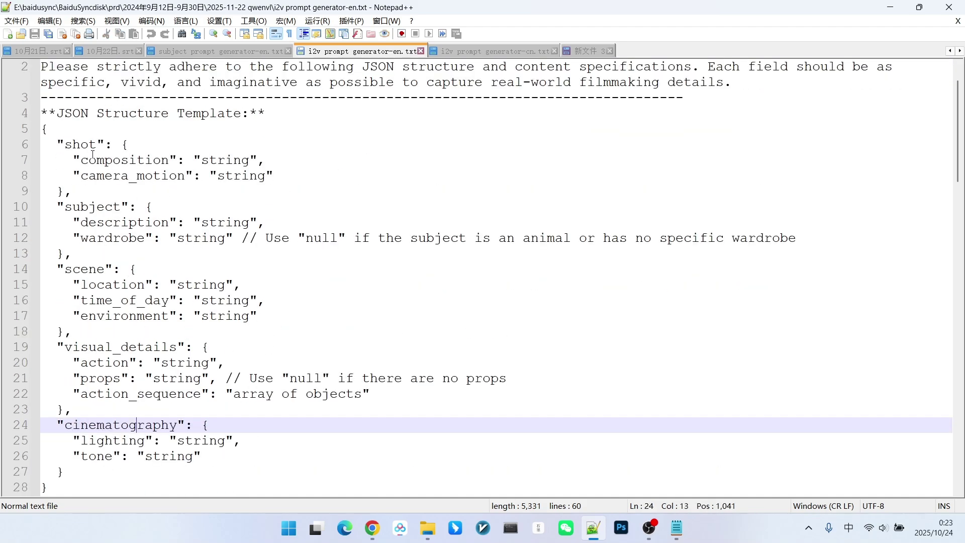
double_click(83, 146)
double_click(90, 208)
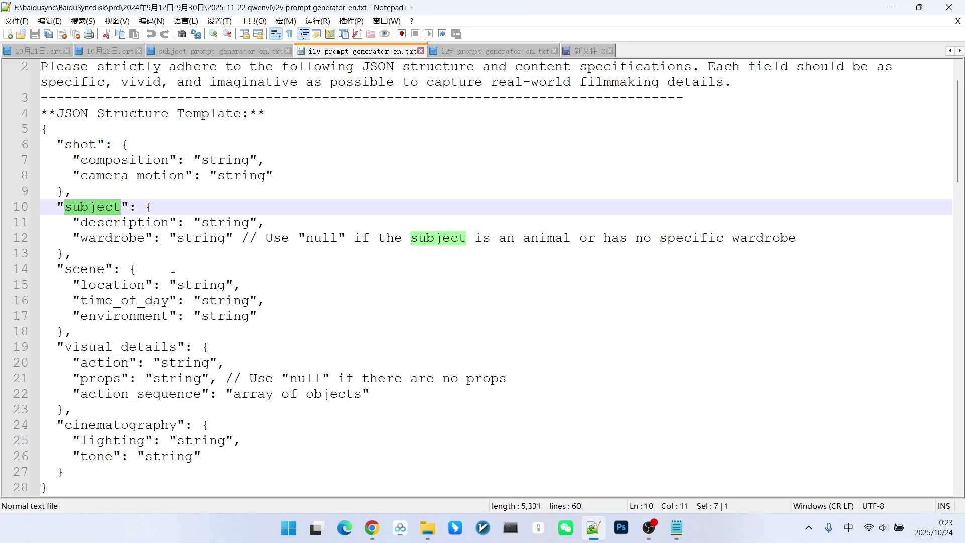
double_click(88, 270)
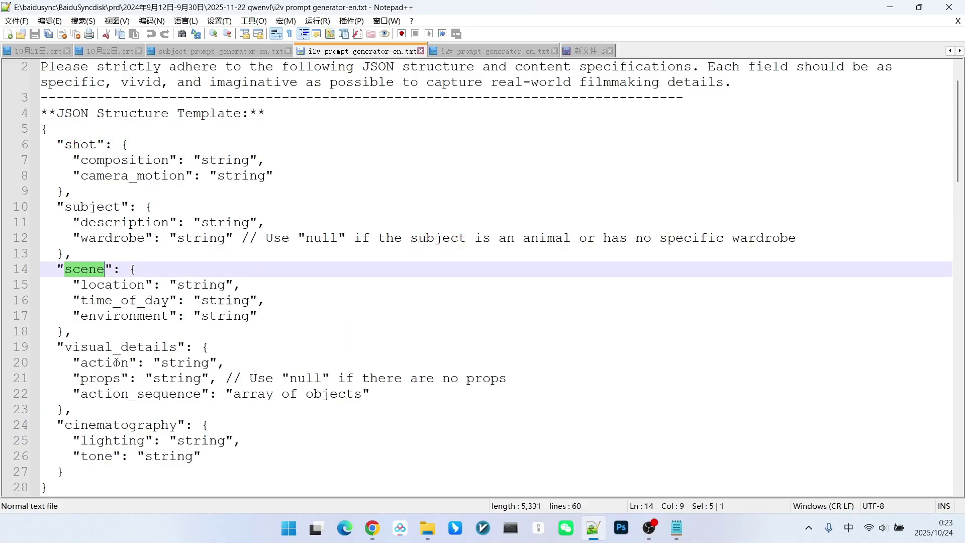
double_click(103, 348)
scroll(302, 314, down, 1)
double_click(121, 378)
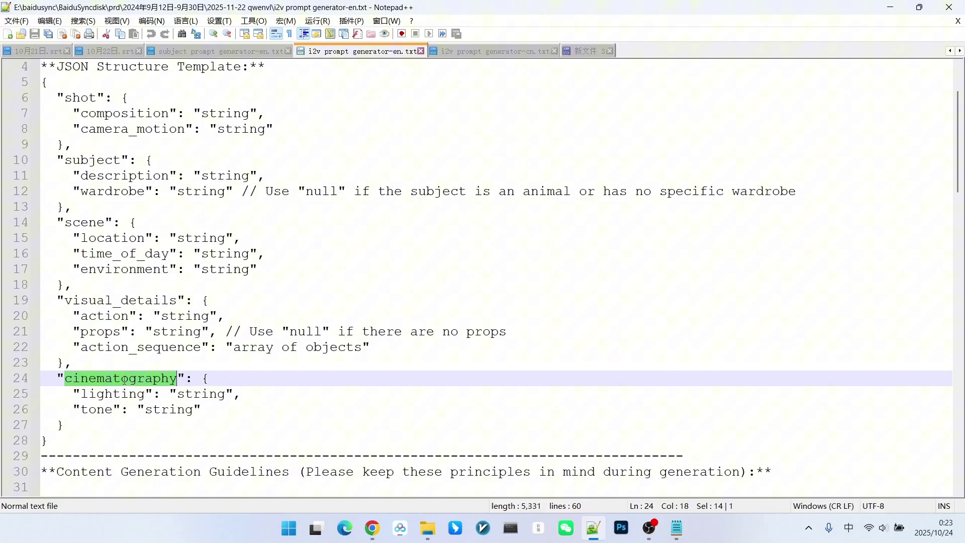
scroll(369, 282, down, 2)
click(321, 297)
scroll(320, 298, up, 3)
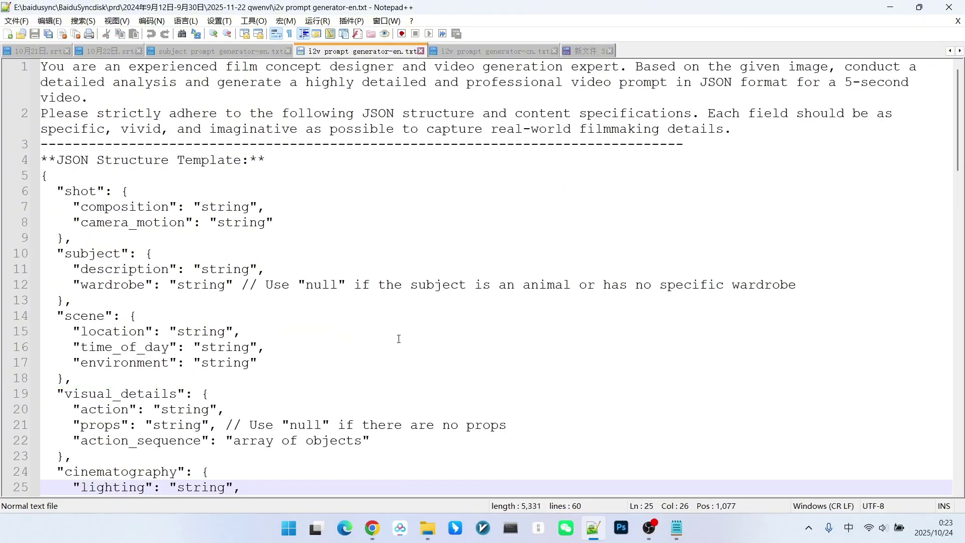
Step: Examine the fields inside the template's shot and subject sections, highlighting composition, camera_motion and description
scroll(402, 287, down, 1)
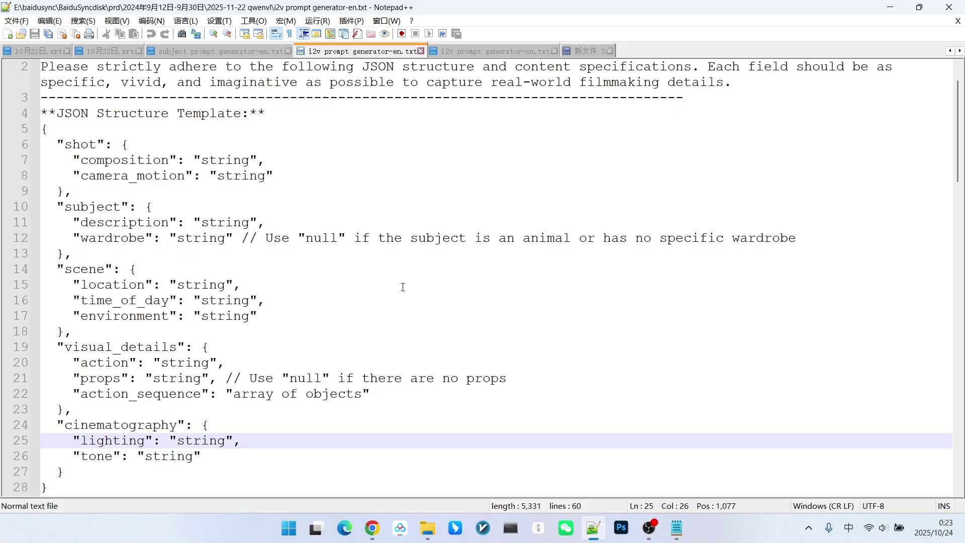
scroll(402, 287, up, 1)
double_click(124, 206)
double_click(82, 193)
double_click(120, 207)
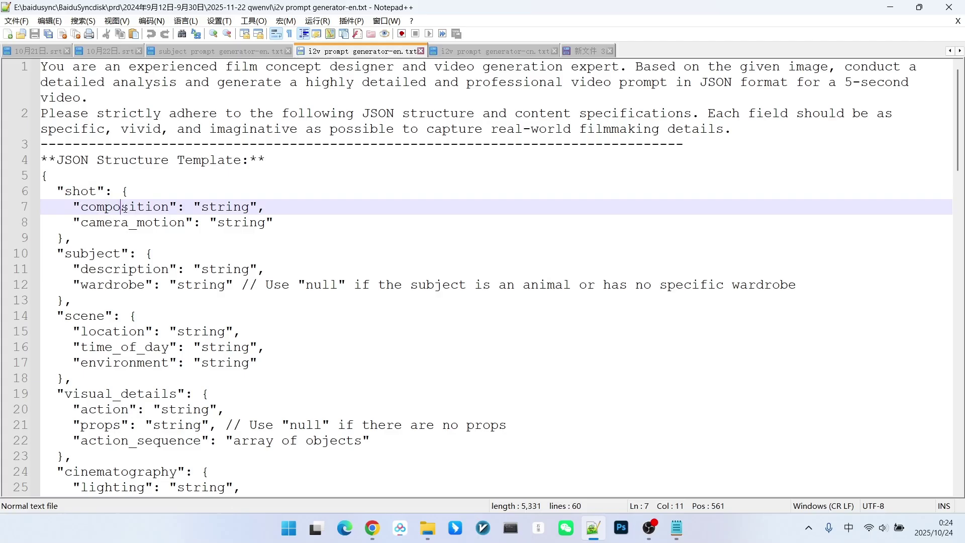
double_click(114, 224)
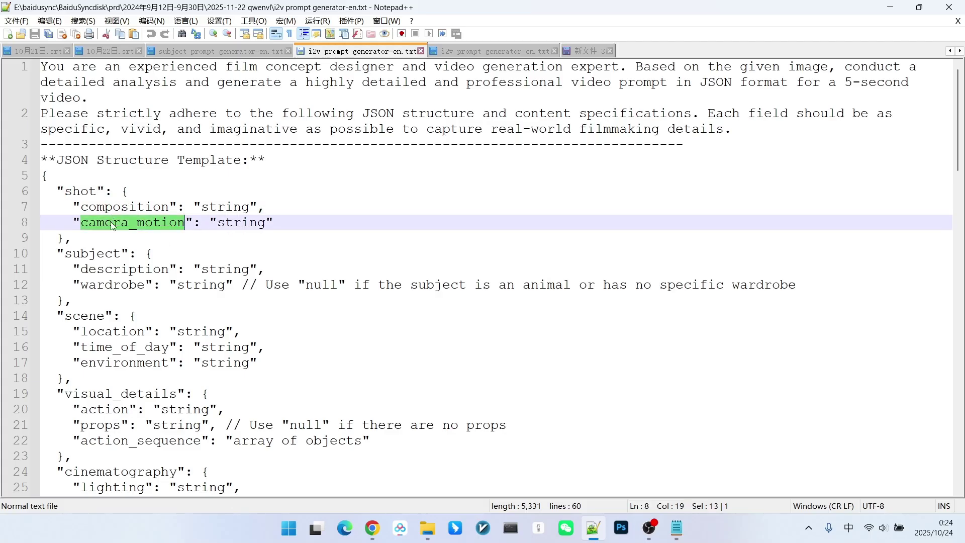
double_click(108, 253)
double_click(121, 270)
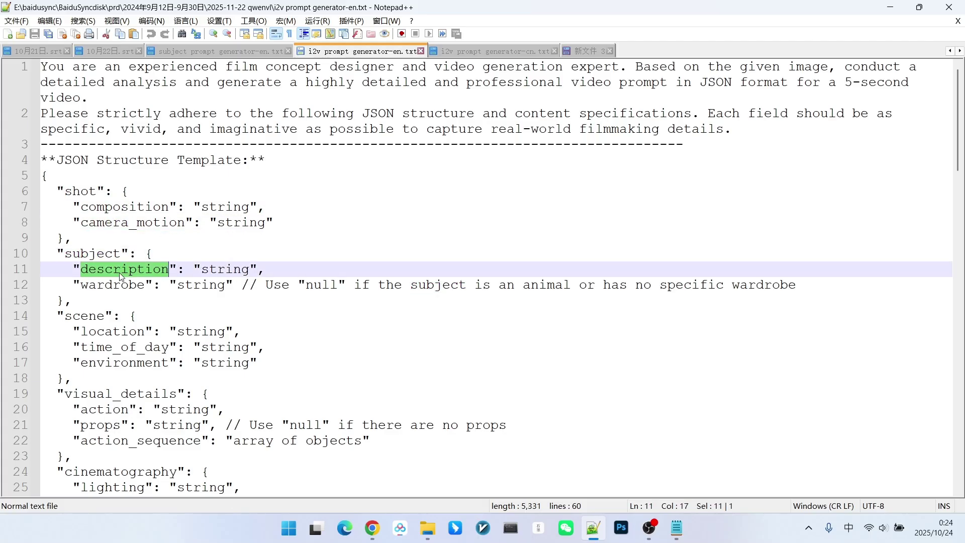
Step: Examine the template's scene section, highlighting its location, time_of_day and environment fields
scroll(306, 240, down, 1)
double_click(85, 270)
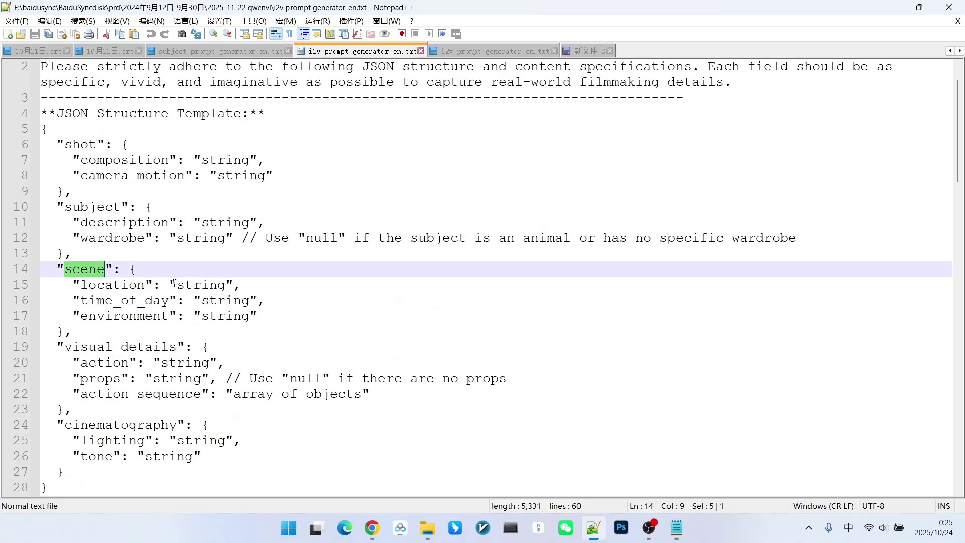
double_click(113, 285)
double_click(123, 300)
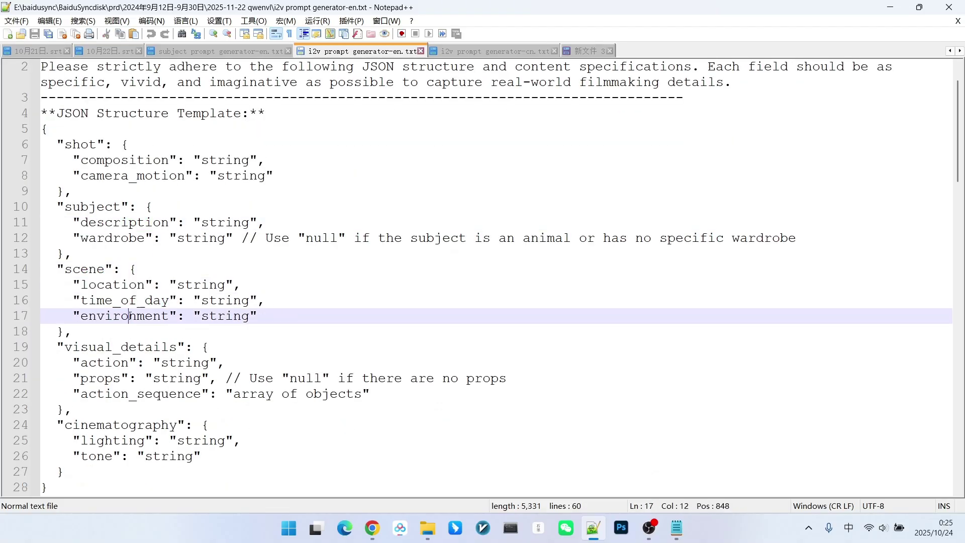
double_click(124, 315)
scroll(308, 274, down, 1)
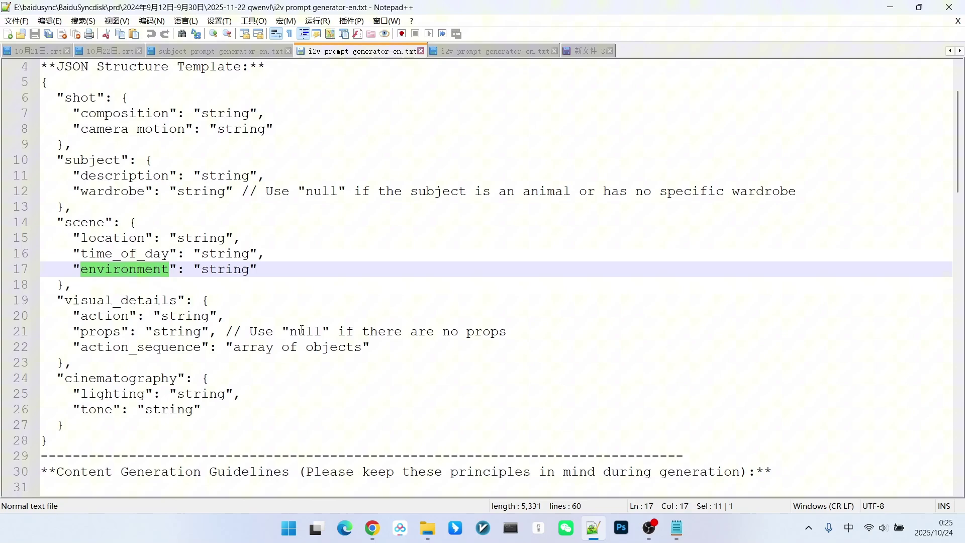
Step: Read through the prompt's Content Generation Guidelines and the Additional Considerations for Prompt Generation
scroll(409, 255, down, 8)
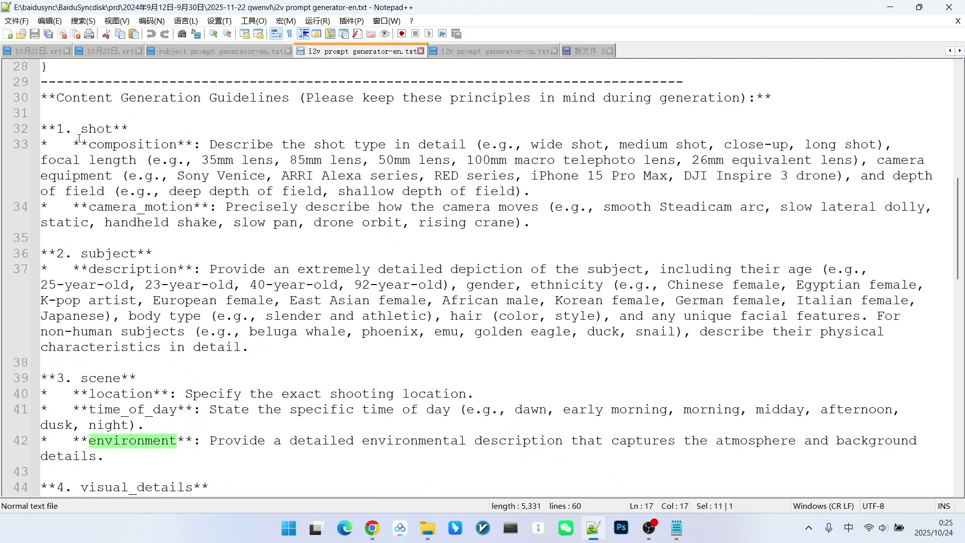
scroll(165, 245, down, 5)
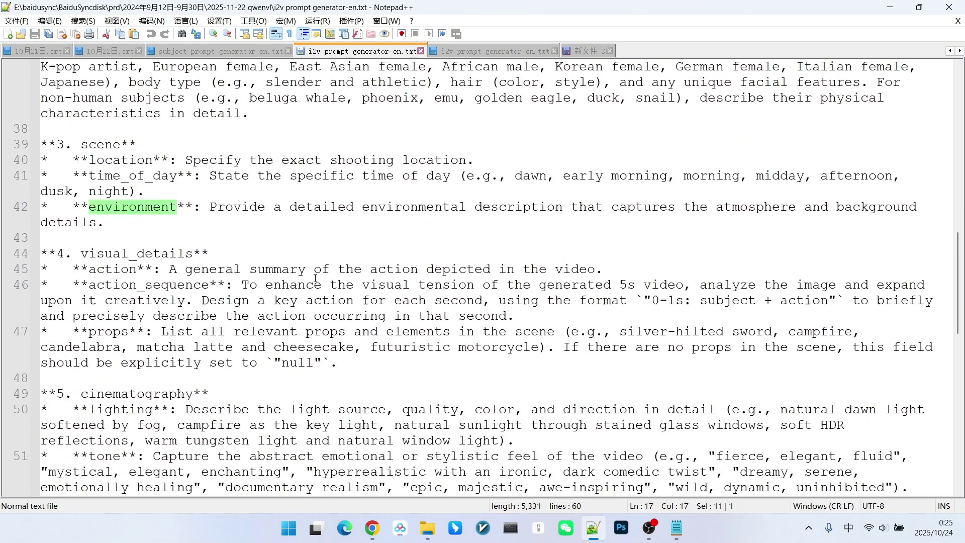
scroll(297, 238, down, 2)
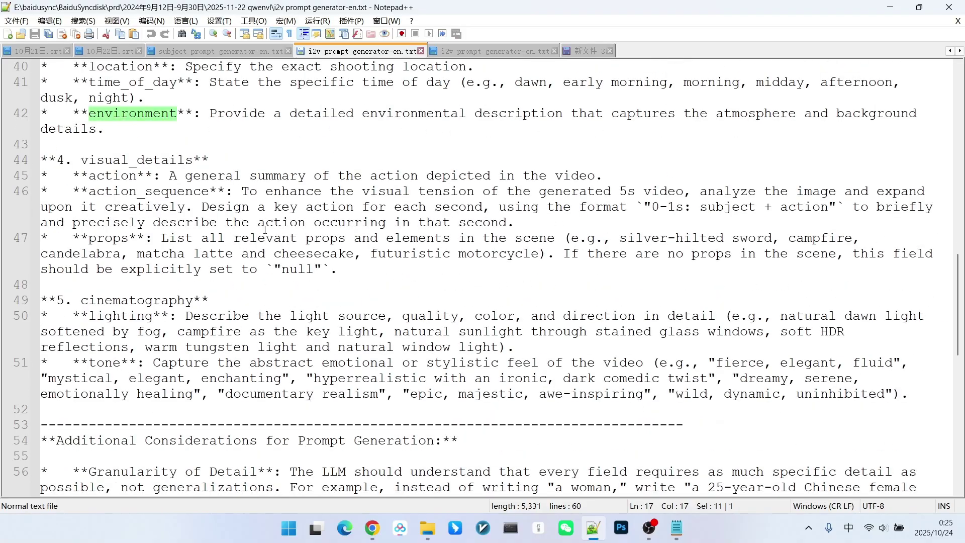
scroll(271, 237, down, 3)
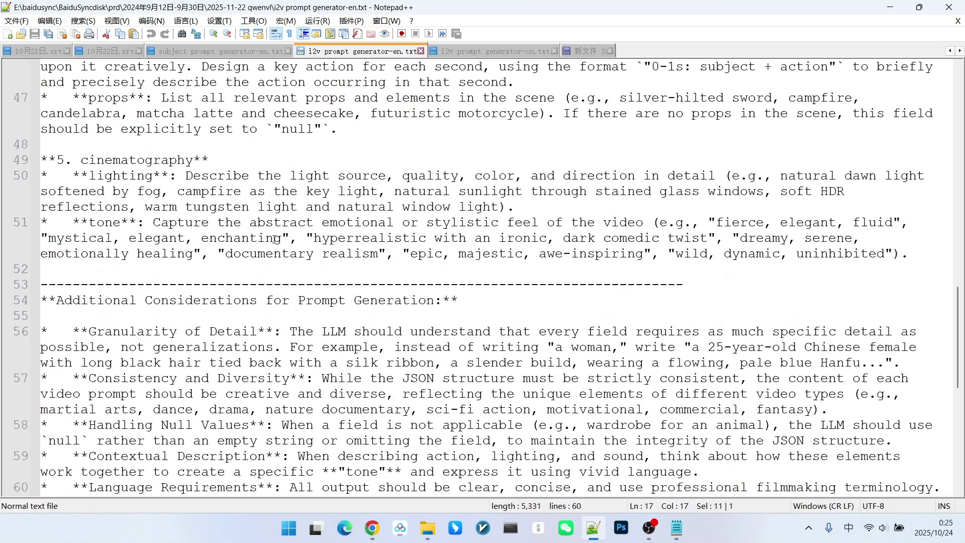
Step: Switch to the image workflow in the browser and review the instruction text in the QwenVL node through to Language Requirements
key(alt+Tab)
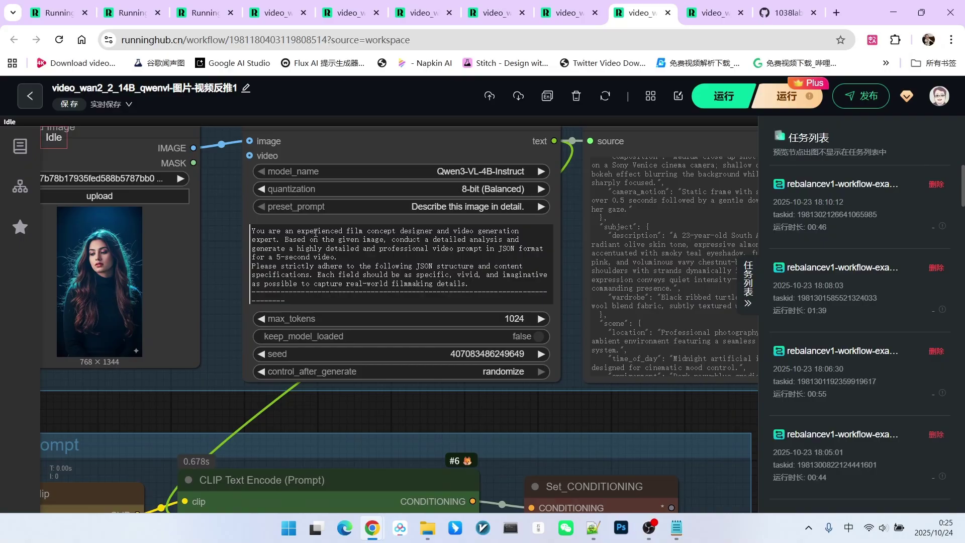
drag(315, 232, 438, 274)
scroll(438, 257, down, 3)
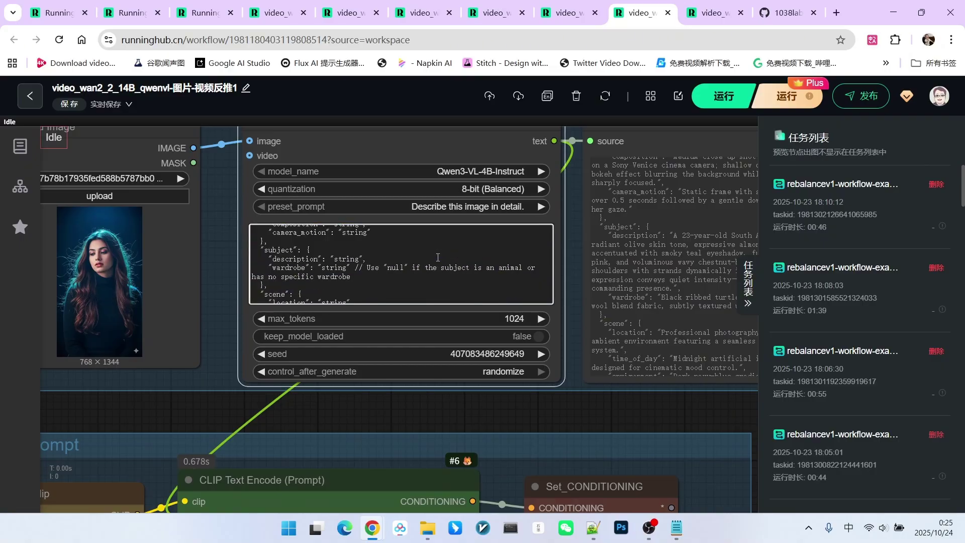
scroll(438, 257, down, 2)
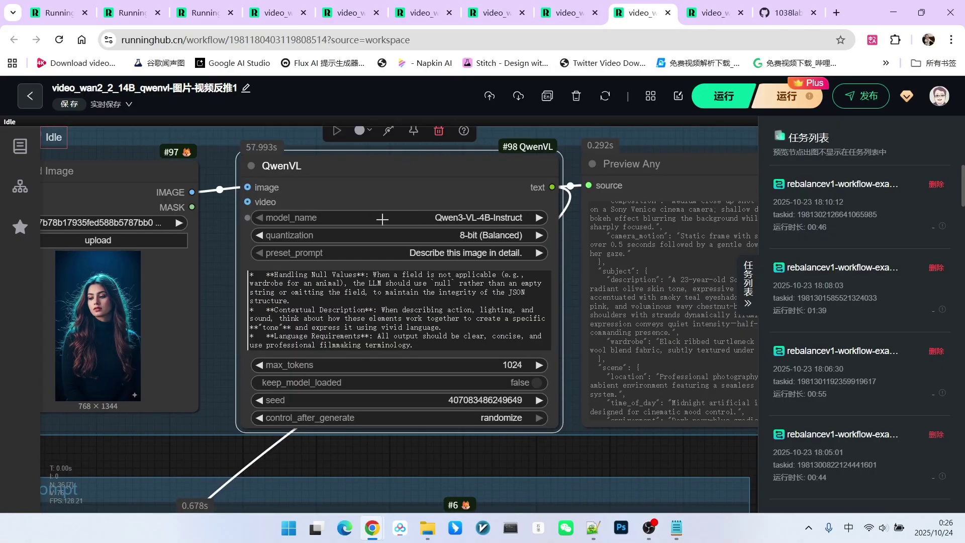
Step: Look over the QwenVL node's model_name options without changing the model, and examine the JSON in the Preview Any node
click(486, 219)
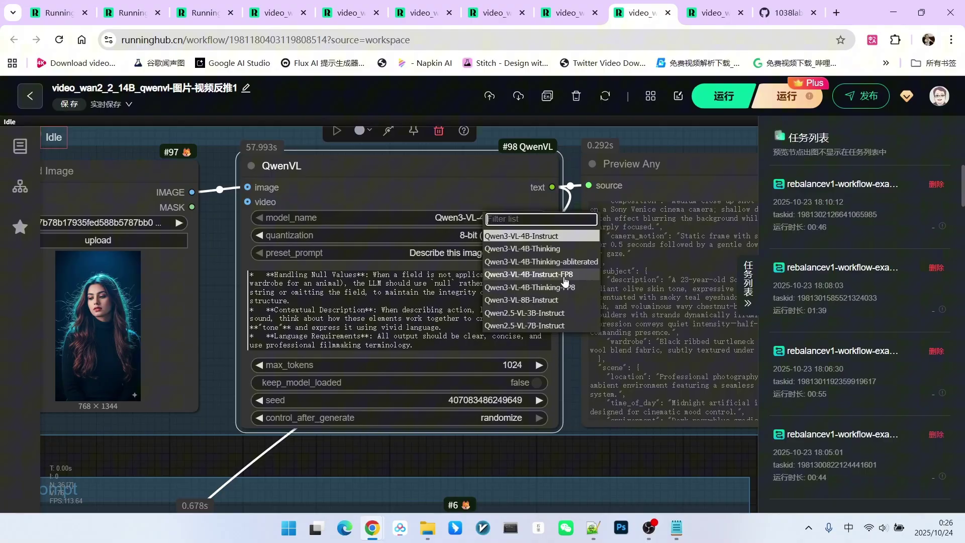
click(430, 181)
scroll(588, 290, down, 5)
drag(623, 387, 443, 356)
scroll(444, 247, up, 2)
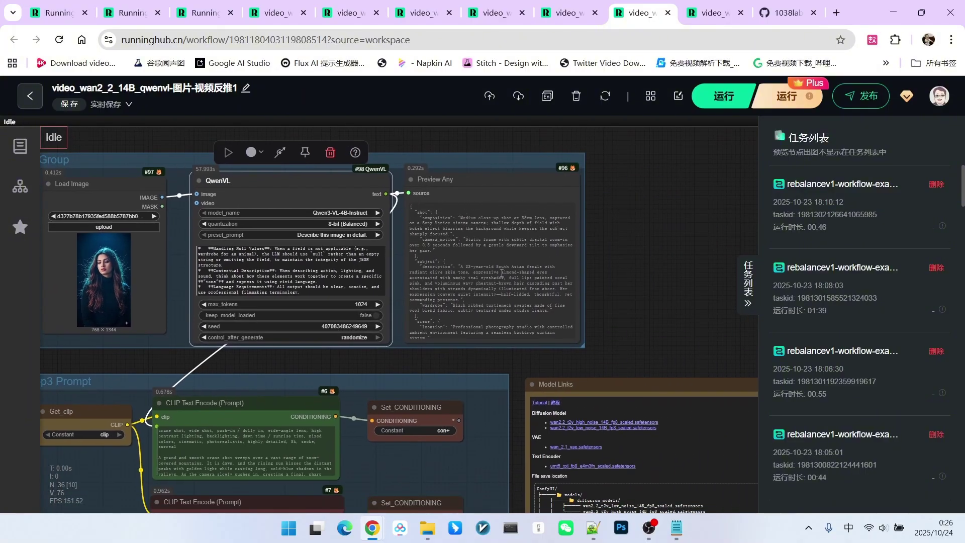
scroll(586, 252, up, 8)
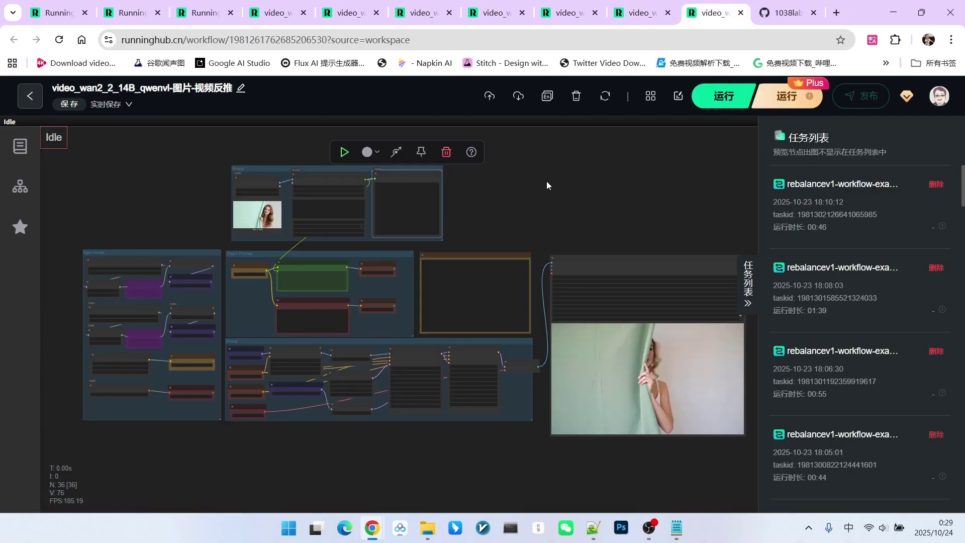
Step: Inspect the output video of the woman behind the green curtain in the image-to-video workflow
scroll(539, 193, up, 1)
drag(537, 192, 440, 134)
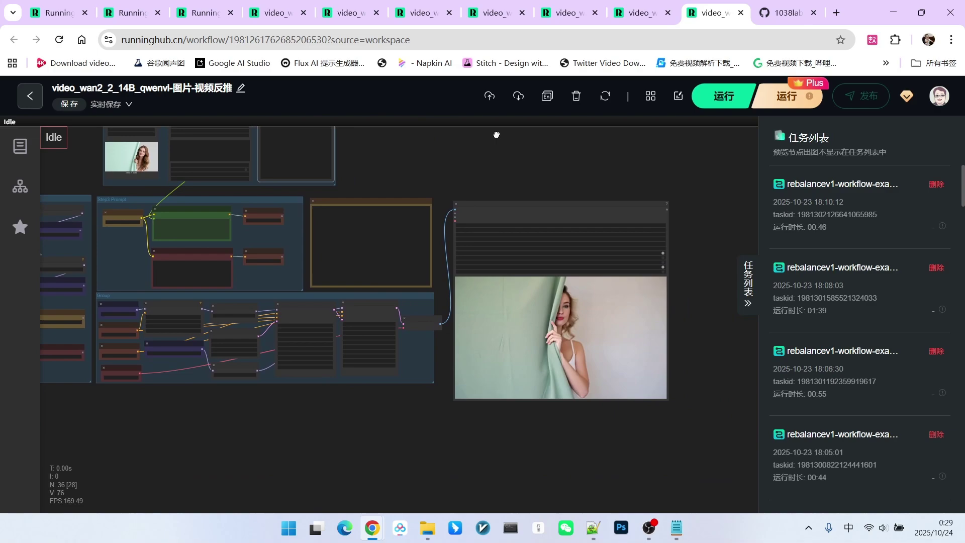
scroll(592, 327, up, 1)
scroll(593, 325, up, 2)
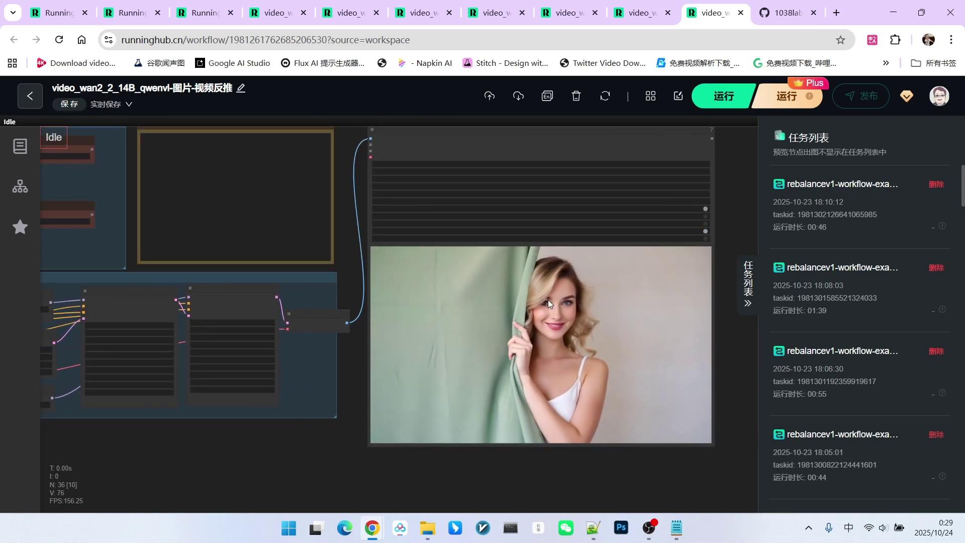
Step: Switch to the i2v prompt text in Notepad and highlight action and action_sequence in the template's visual_details section
click(676, 527)
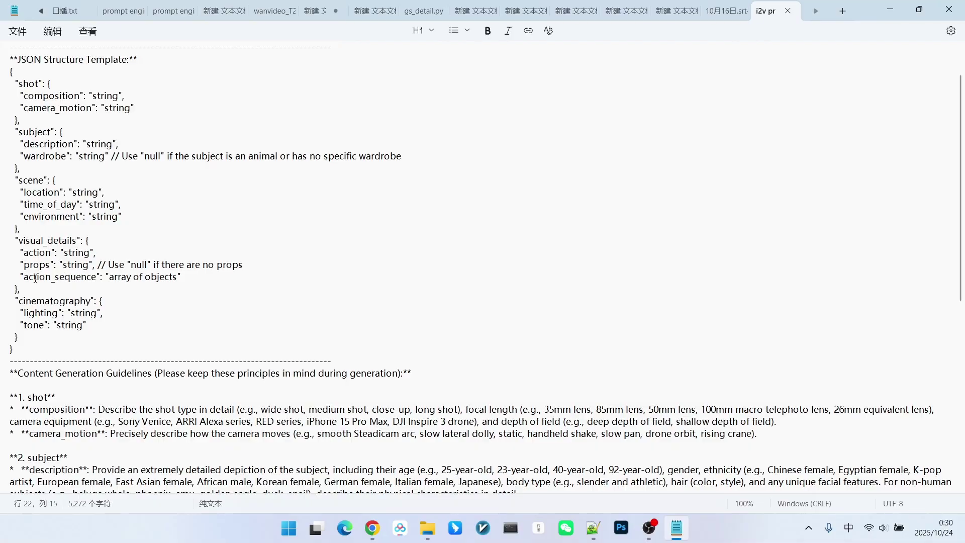
drag(29, 257, 45, 252)
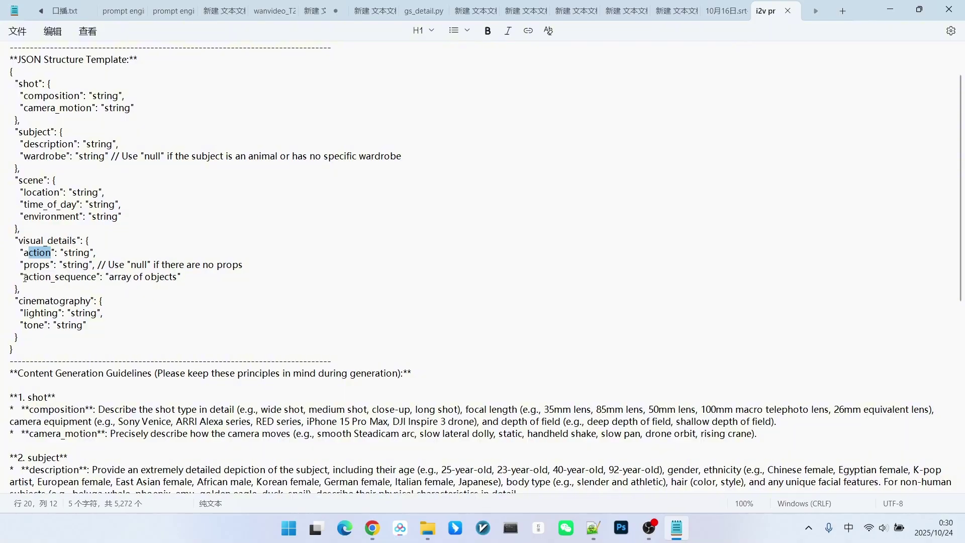
drag(25, 277, 87, 277)
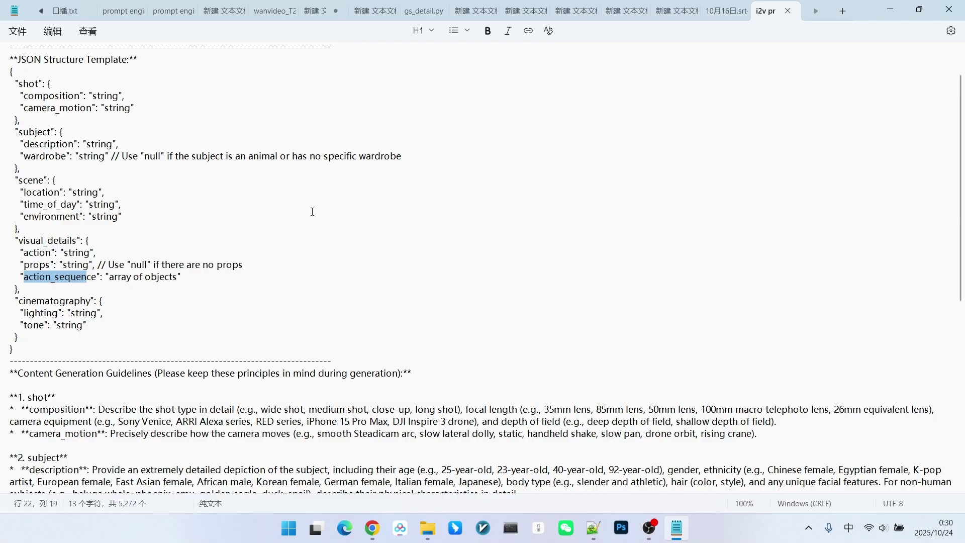
Step: Read the action_sequence guideline under visual_details, highlighting the phrases on analyzing the image and designing a key action for each second
scroll(349, 201, down, 10)
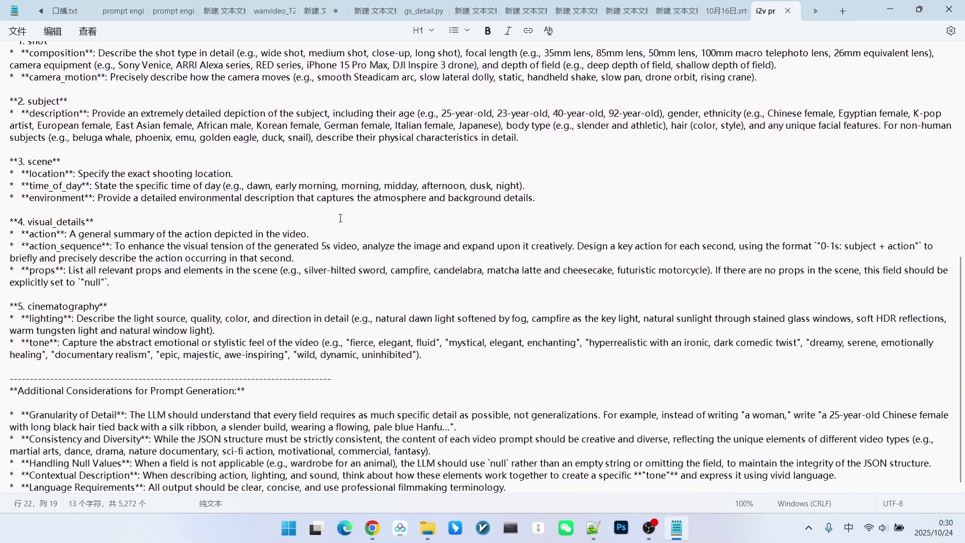
click(378, 230)
drag(321, 244, 330, 245)
click(275, 246)
drag(365, 247, 444, 247)
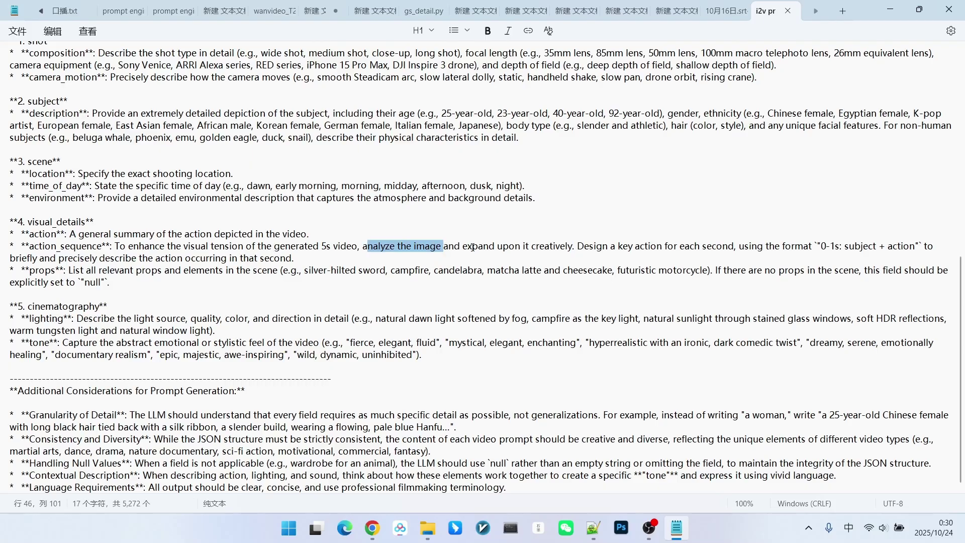
click(485, 248)
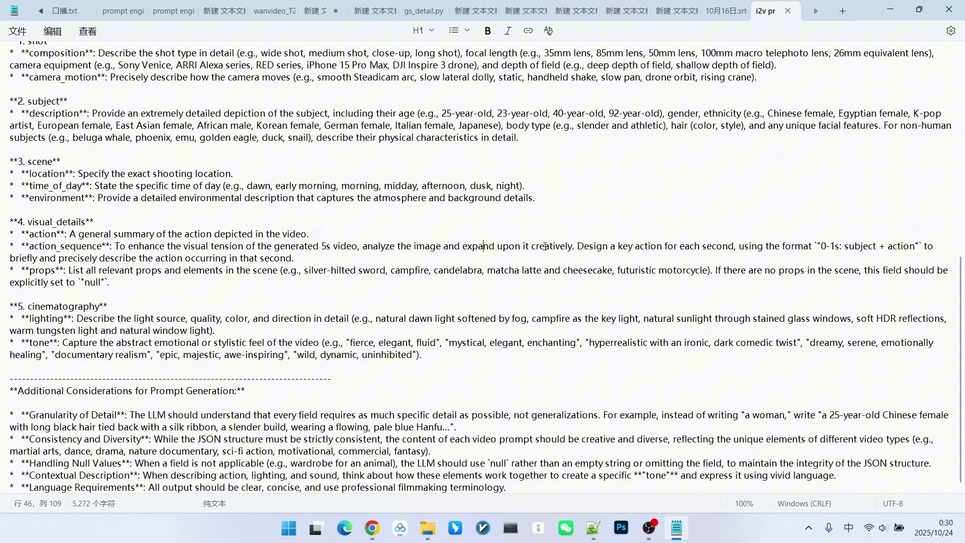
drag(583, 247, 634, 246)
click(686, 246)
drag(682, 247, 728, 250)
Step: Return to the image workflow and examine the generated action_sequence in Preview Any, highlighting the 0-1s and 1-2s entries
key(alt+Tab)
drag(436, 166, 708, 268)
scroll(382, 289, down, 3)
scroll(534, 293, up, 10)
scroll(452, 251, down, 3)
drag(299, 192, 360, 225)
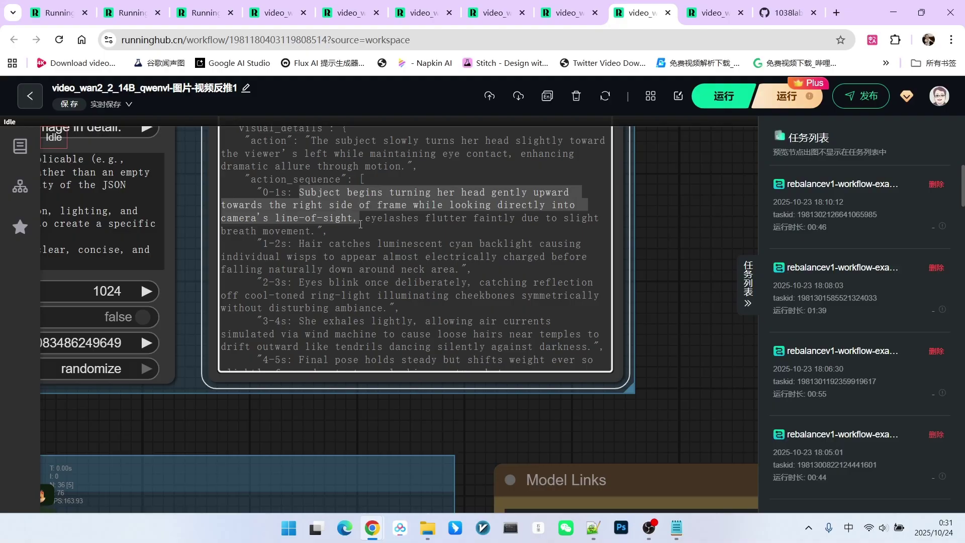
drag(305, 246, 378, 283)
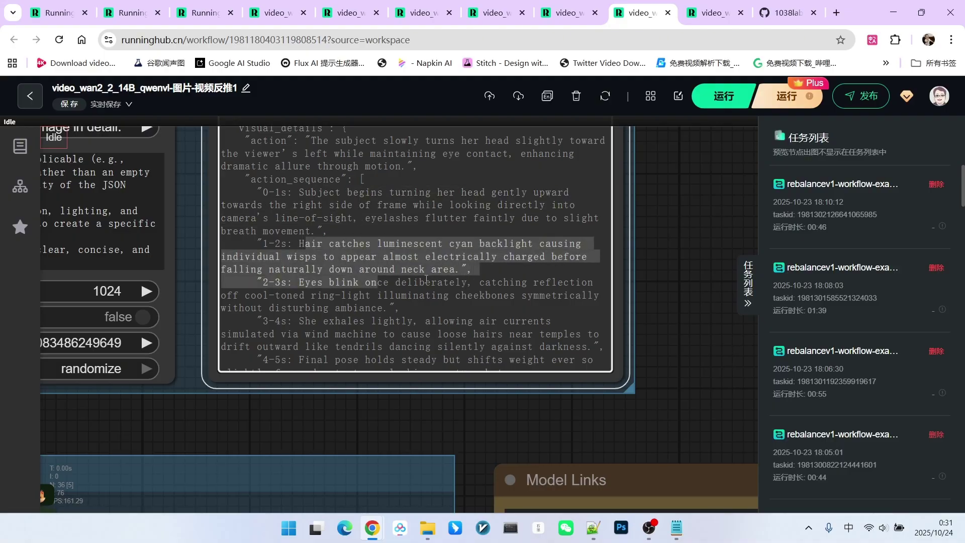
scroll(426, 278, down, 10)
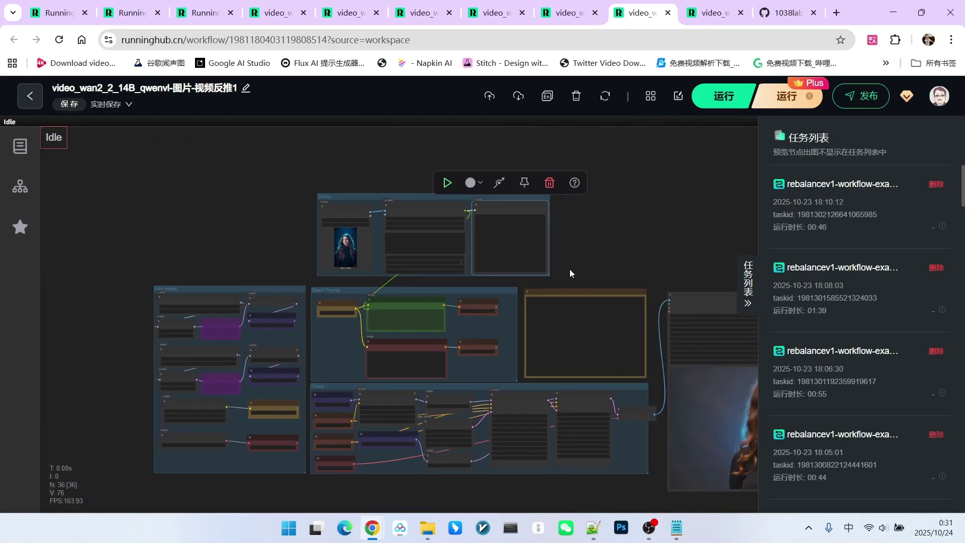
scroll(569, 270, down, 1)
drag(622, 247, 556, 232)
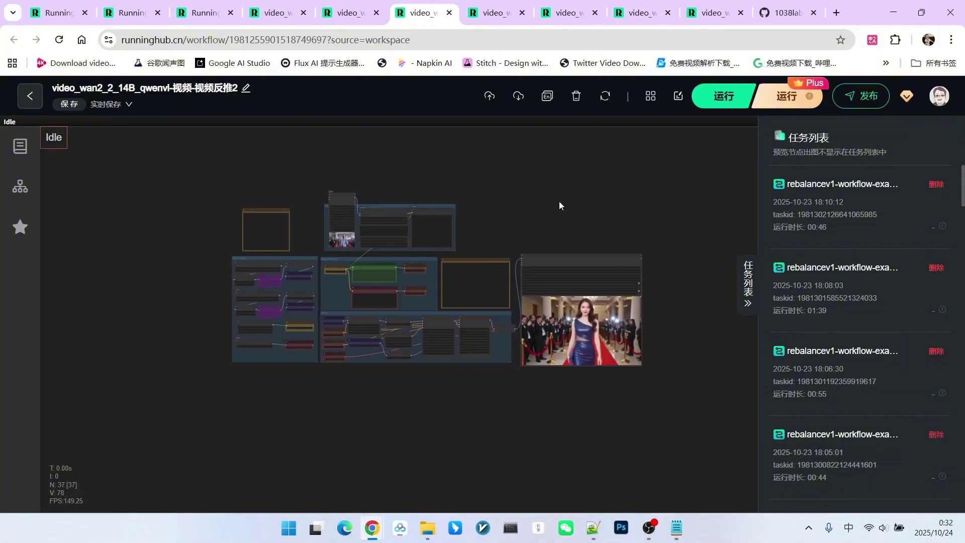
Step: Look over the video-to-video workflow, examining its QwenVL node and the JSON prompt in Preview Any
scroll(550, 206, up, 4)
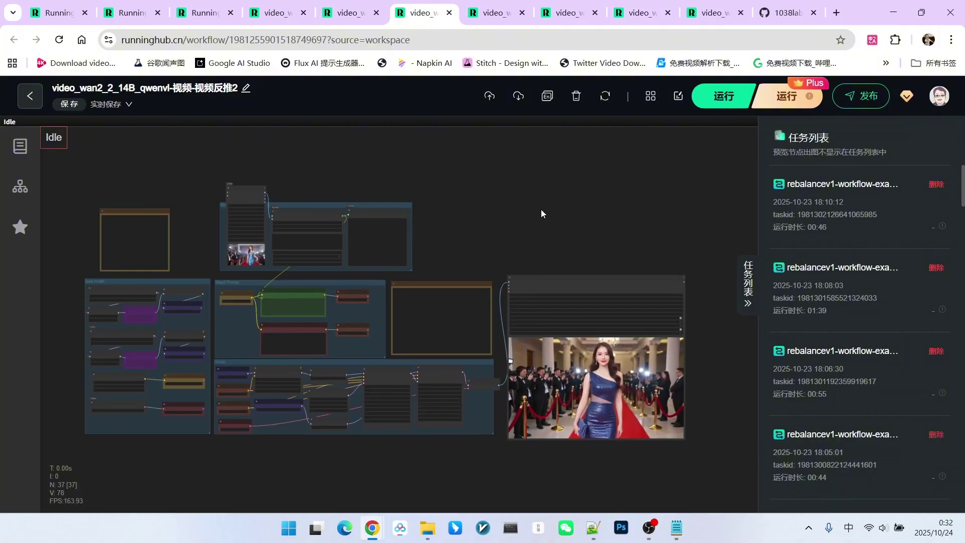
drag(523, 208, 575, 220)
scroll(497, 197, up, 3)
scroll(224, 282, up, 10)
scroll(186, 285, down, 4)
scroll(666, 223, up, 5)
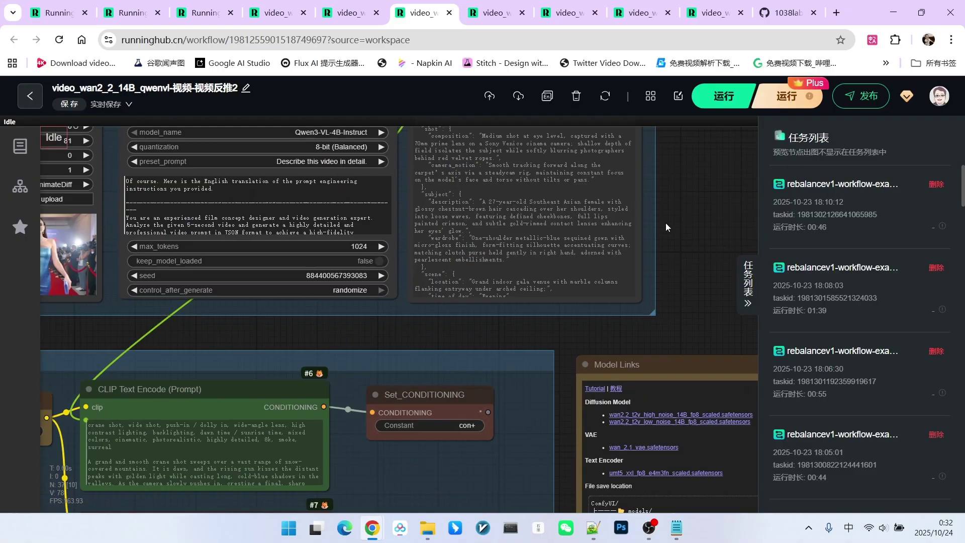
scroll(623, 231, down, 2)
scroll(685, 236, down, 5)
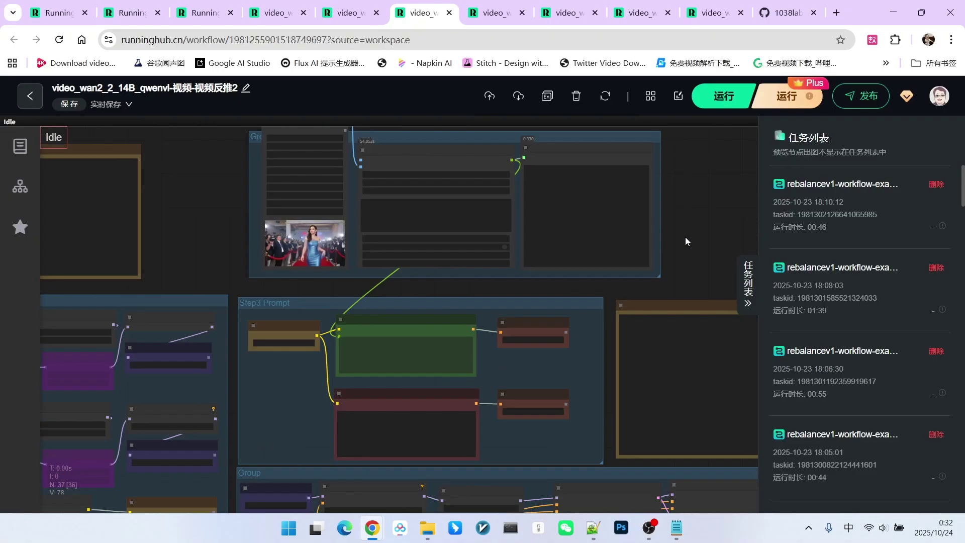
Step: View the generated red carpet video in the output node of the video-to-video workflow
drag(686, 236, 515, 134)
scroll(514, 133, down, 5)
drag(620, 140, 369, 146)
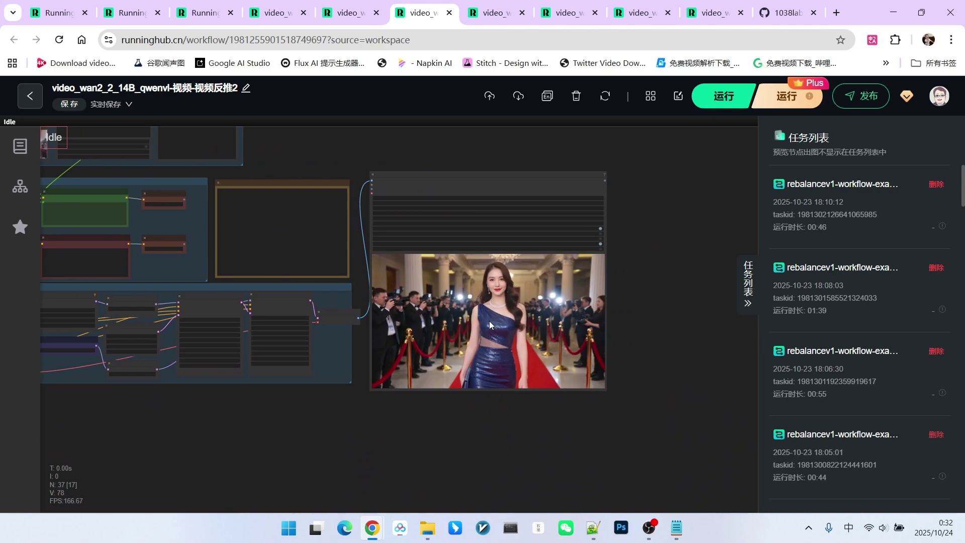
Step: Examine the source red carpet video in the video loading node and the QwenVL settings beside it
scroll(486, 190, down, 3)
scroll(255, 191, up, 3)
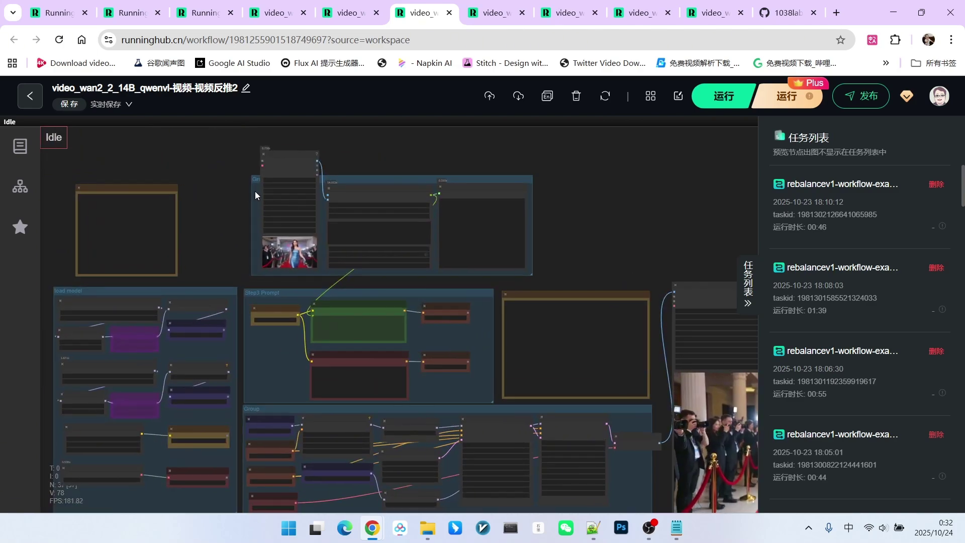
scroll(264, 191, up, 10)
drag(191, 243, 175, 202)
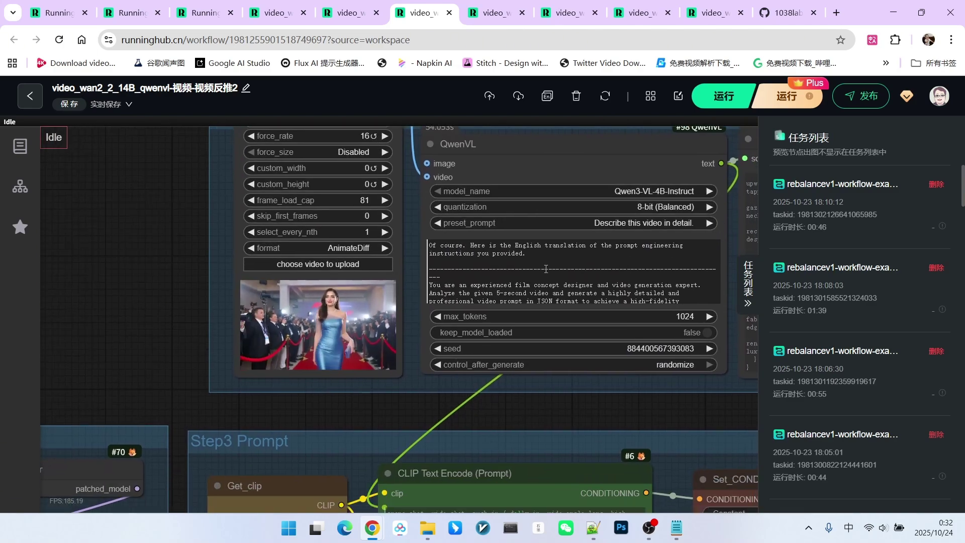
scroll(162, 260, down, 1)
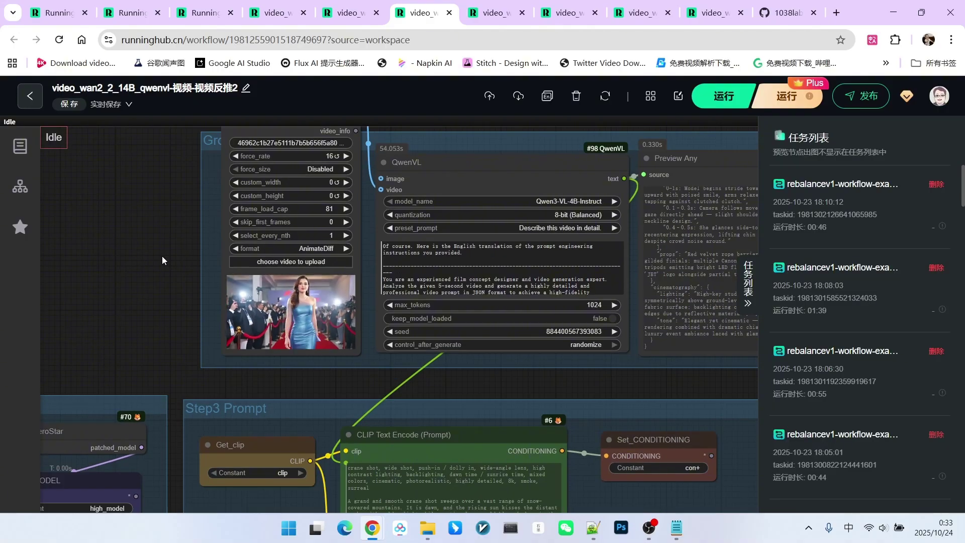
drag(317, 379, 283, 375)
scroll(282, 375, down, 3)
scroll(273, 353, up, 5)
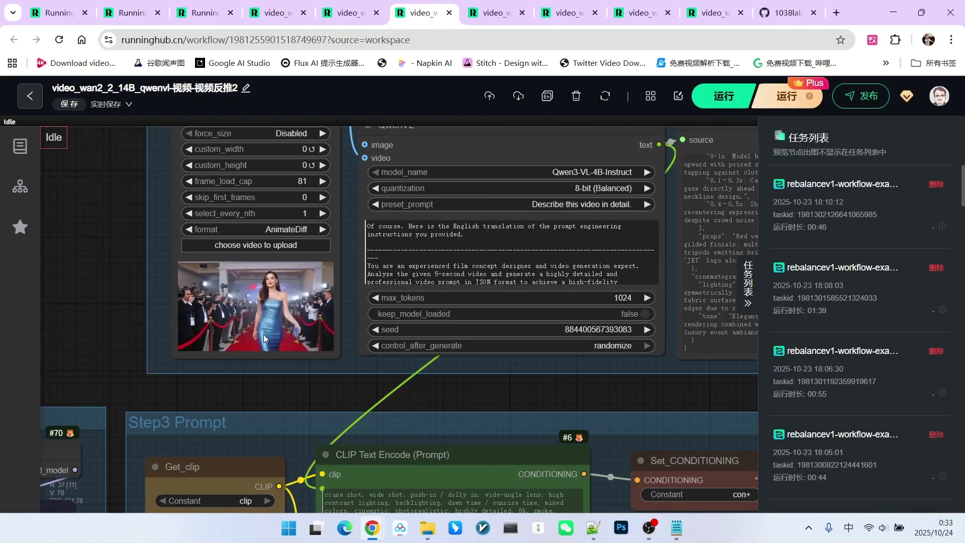
scroll(263, 334, up, 5)
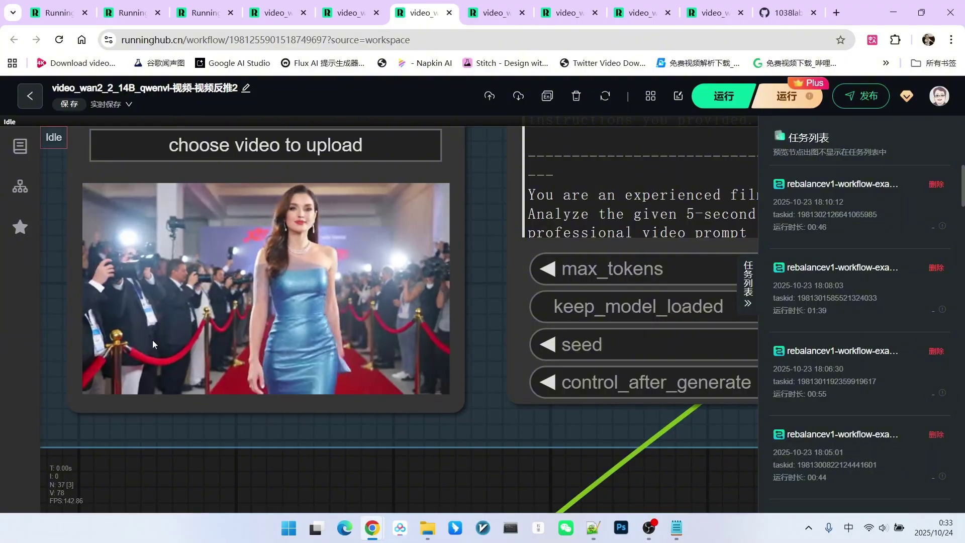
Step: Inspect the generated red carpet video close up to compare it with the source video
scroll(348, 300, down, 10)
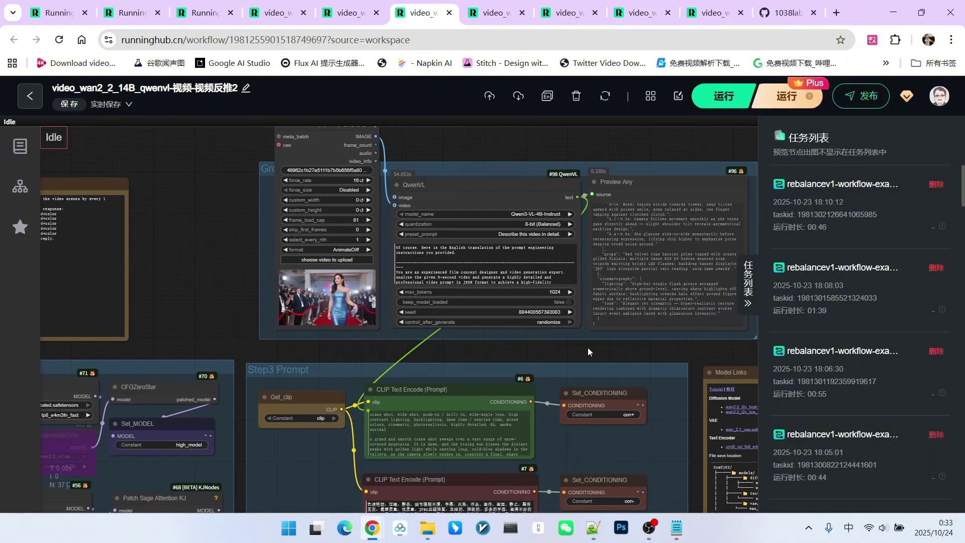
drag(588, 347, 107, 179)
scroll(112, 177, down, 4)
scroll(447, 361, up, 4)
drag(447, 361, 261, 317)
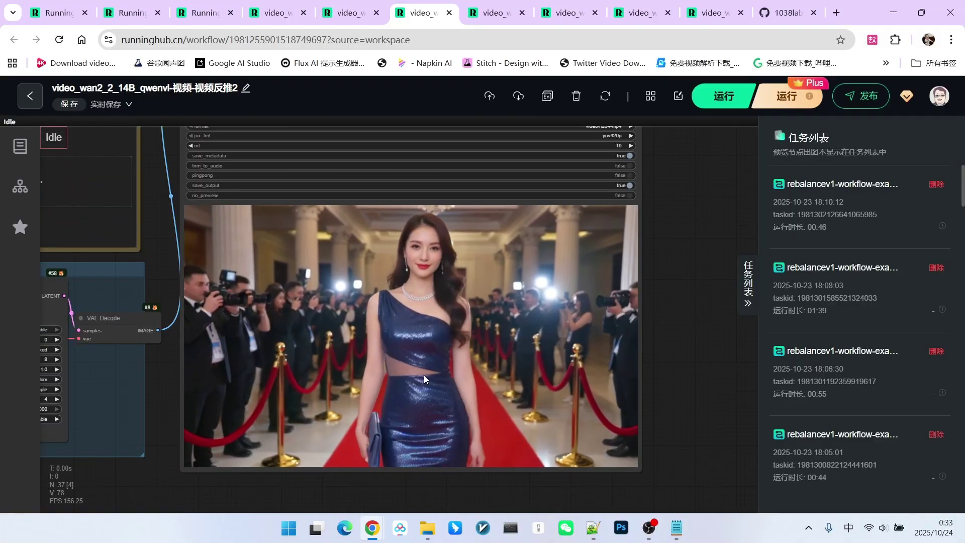
Step: Return to the source red carpet video in the video loading node and review it beside the QwenVL settings
scroll(529, 210, down, 5)
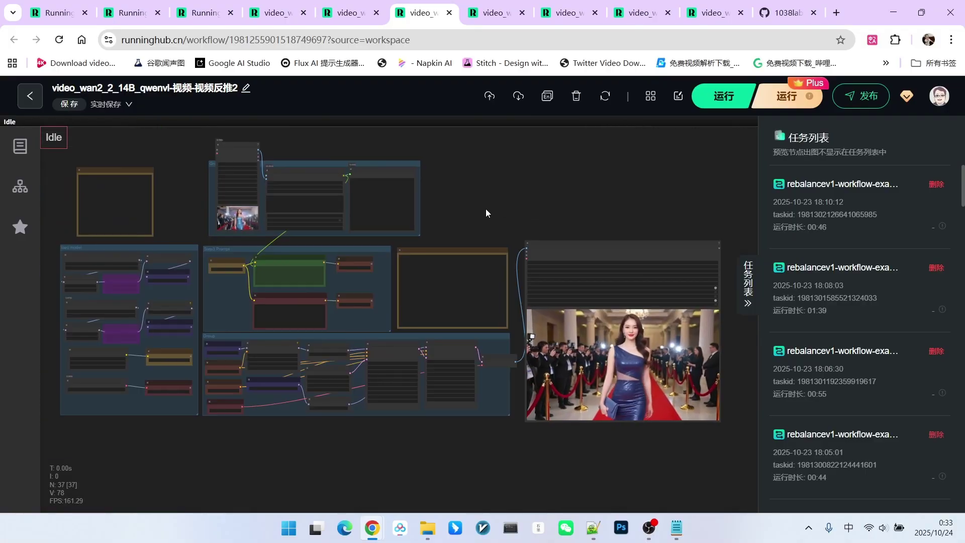
scroll(486, 198, up, 3)
scroll(264, 261, up, 4)
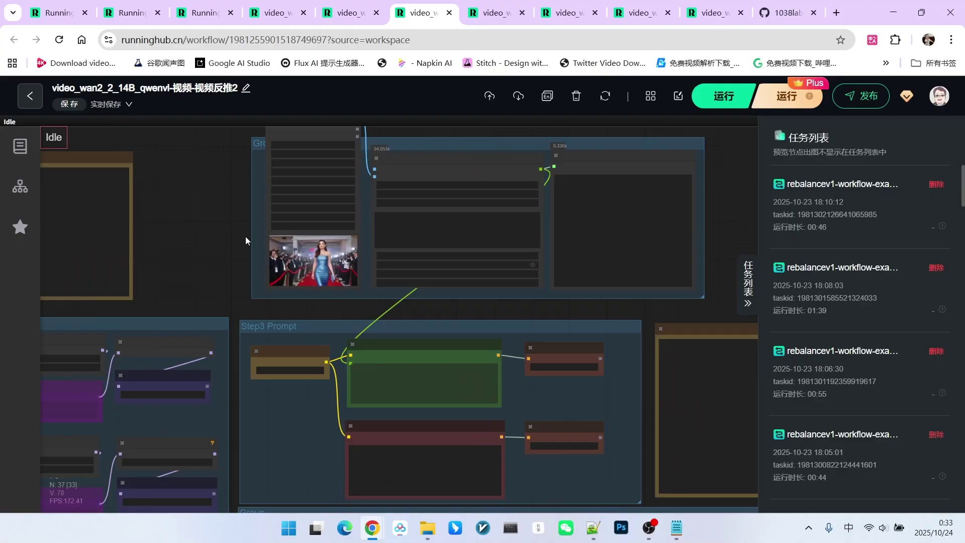
scroll(245, 236, down, 4)
drag(245, 236, 138, 199)
scroll(161, 211, up, 9)
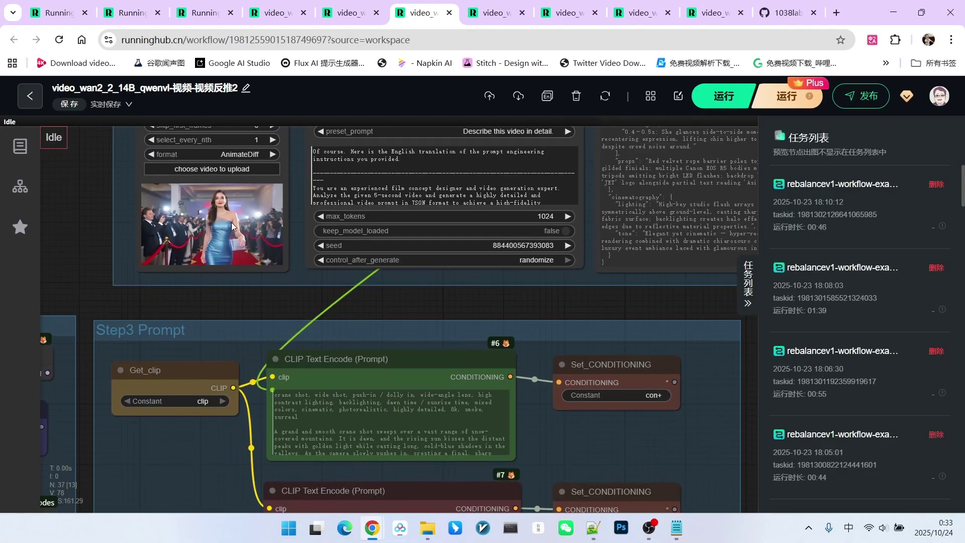
Step: View the generated red carpet video in the output node again to compare it with the source
scroll(232, 222, down, 5)
scroll(702, 272, right, 3)
drag(701, 273, 297, 95)
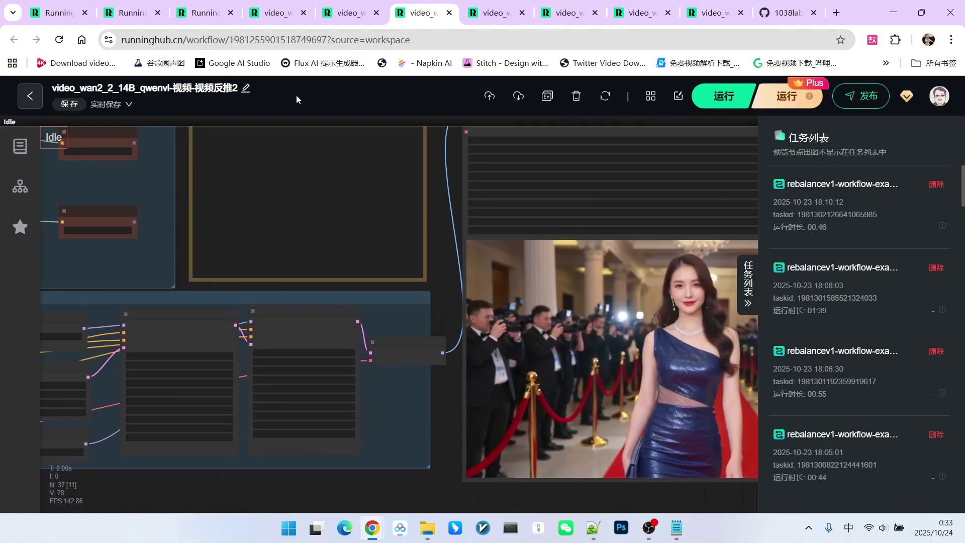
scroll(324, 179, down, 3)
drag(571, 480, 485, 500)
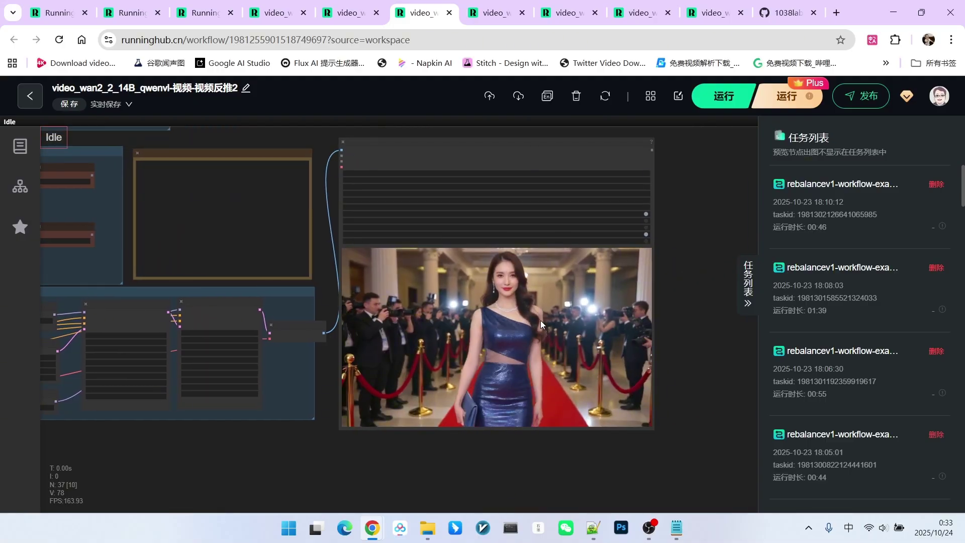
scroll(700, 325, down, 2)
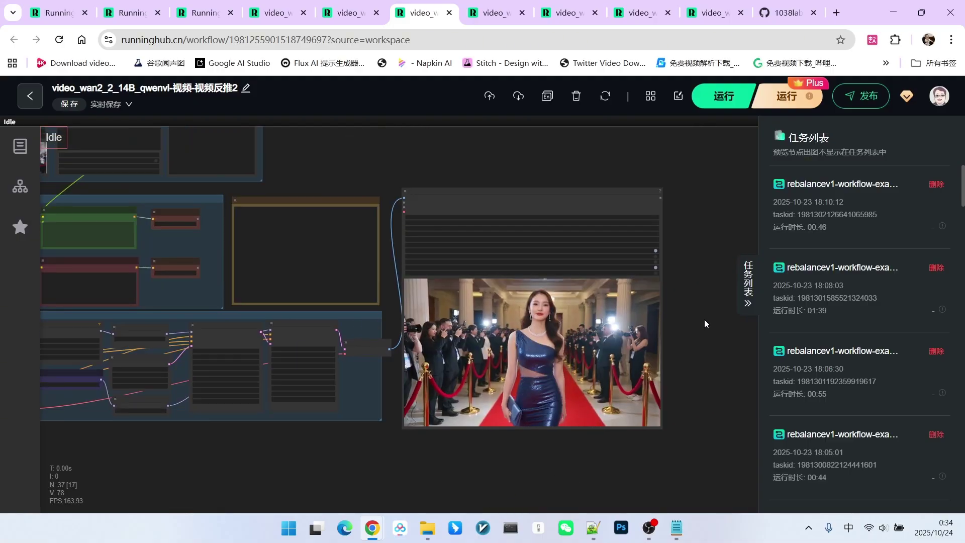
Step: Check the QwenVL node's prompt, then switch to Notepad and read the v2v prompt's JSON task, structure template and action_sequence guideline
scroll(254, 262, up, 5)
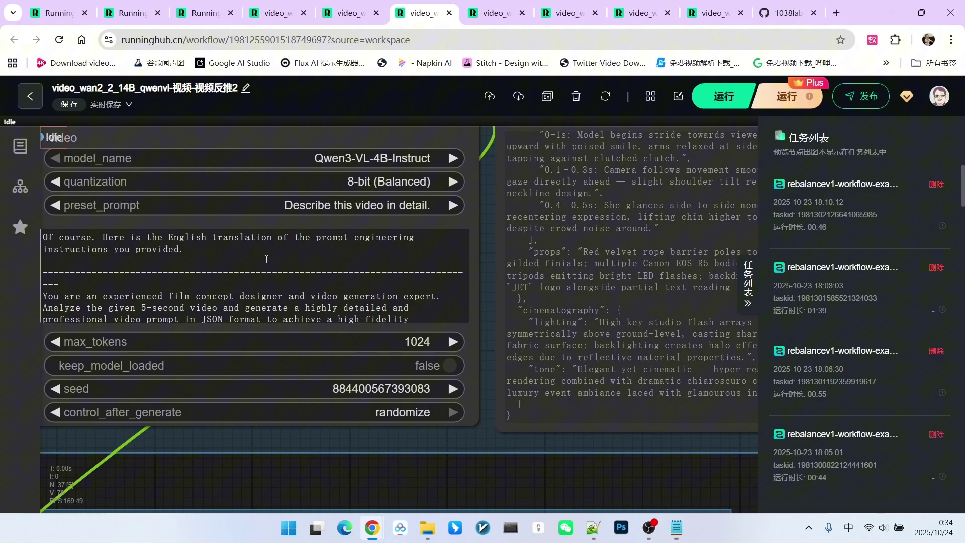
key(alt+Tab)
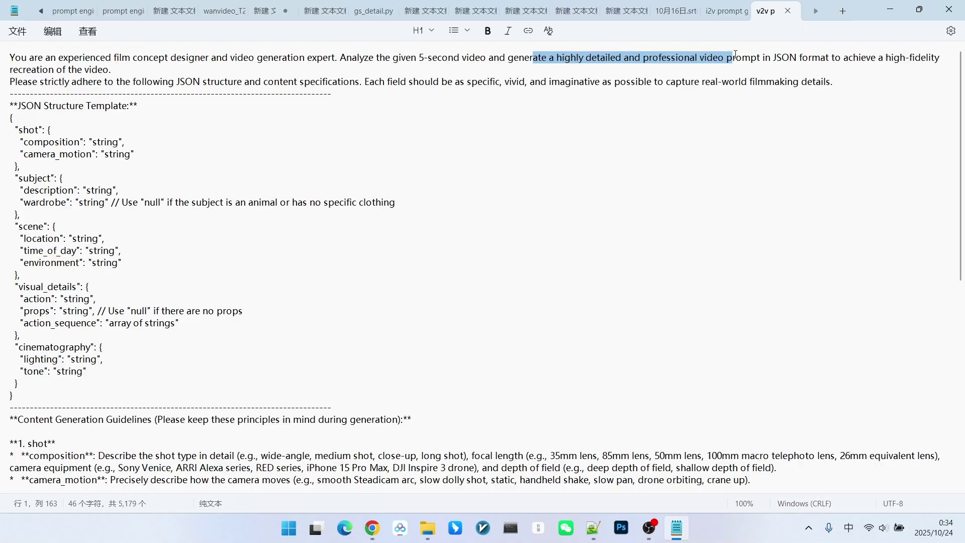
drag(766, 59, 843, 59)
scroll(388, 193, down, 8)
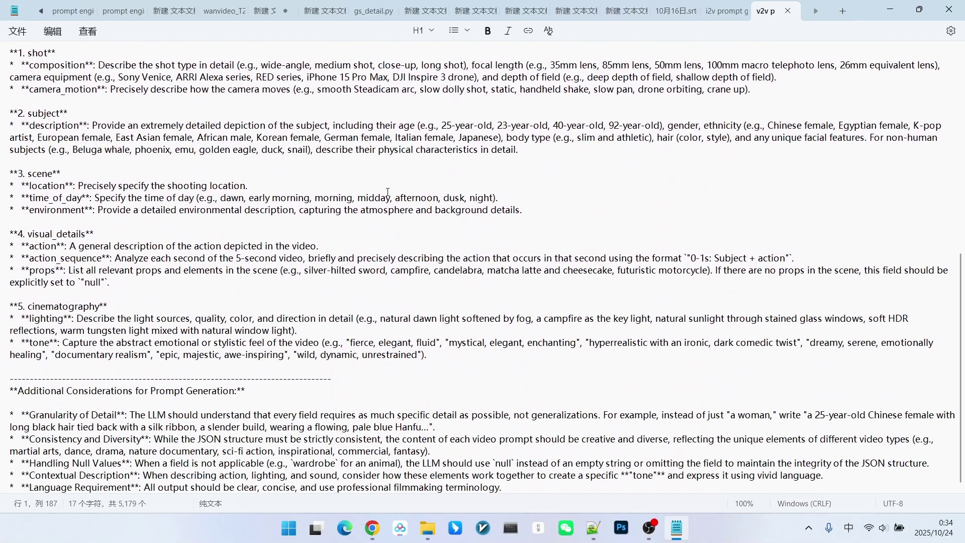
scroll(388, 192, up, 1)
scroll(96, 314, down, 1)
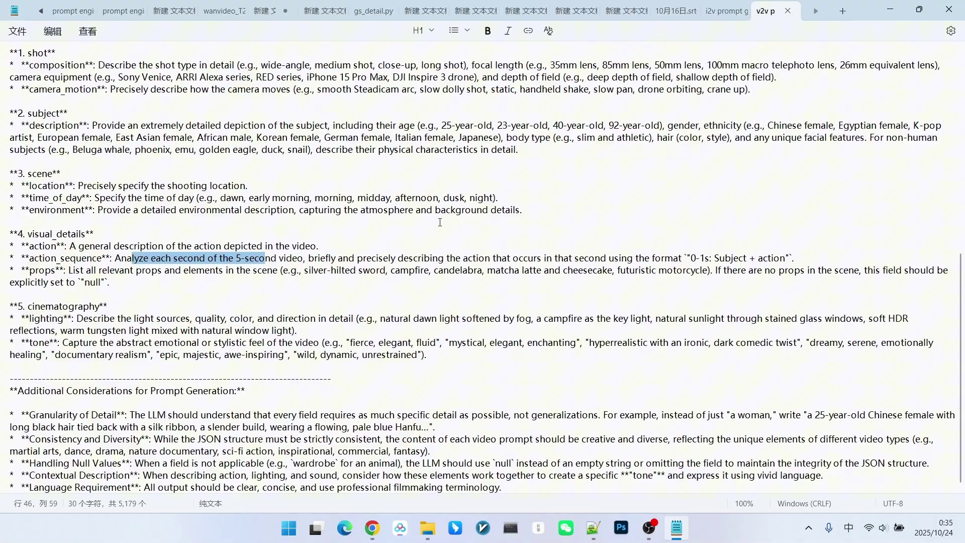
Step: Switch back to the browser and look over the whole red carpet video-to-video workflow
key(alt+Tab)
drag(684, 303, 457, 196)
scroll(471, 175, down, 4)
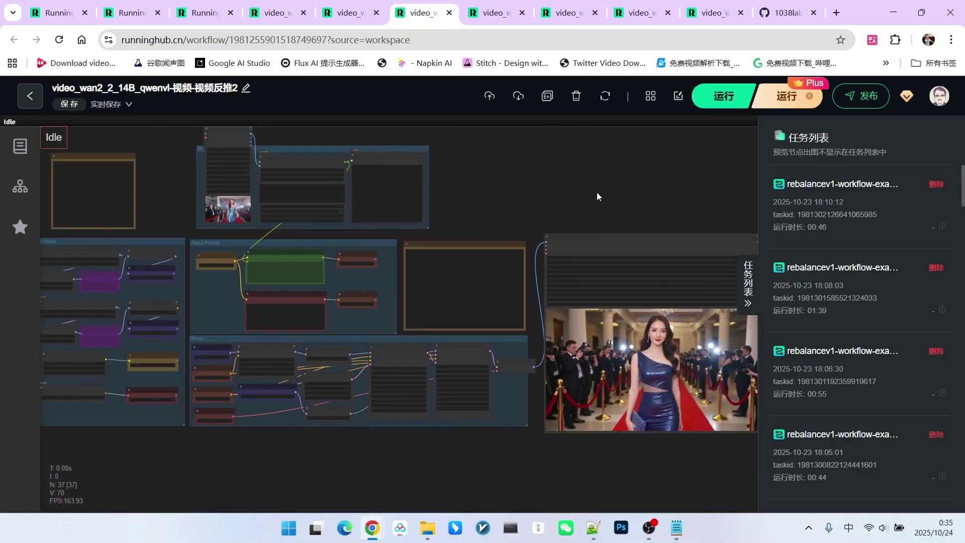
drag(578, 179, 596, 163)
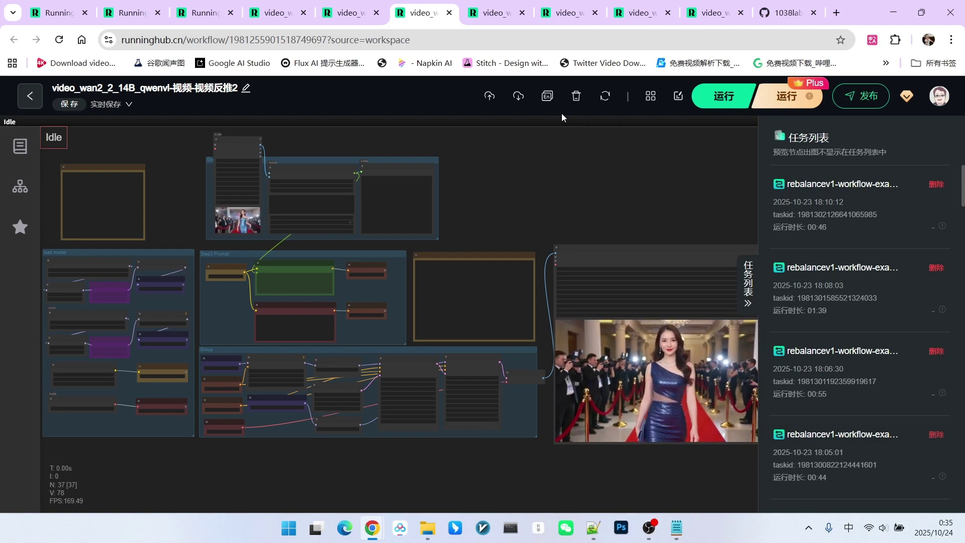
Step: Switch to the video_wan2_2_14B_qwenvl-视频-视频反推 workflow and examine the source lotus pond video in its loading node
key(ctrl+4)
drag(543, 215, 562, 174)
scroll(562, 174, up, 15)
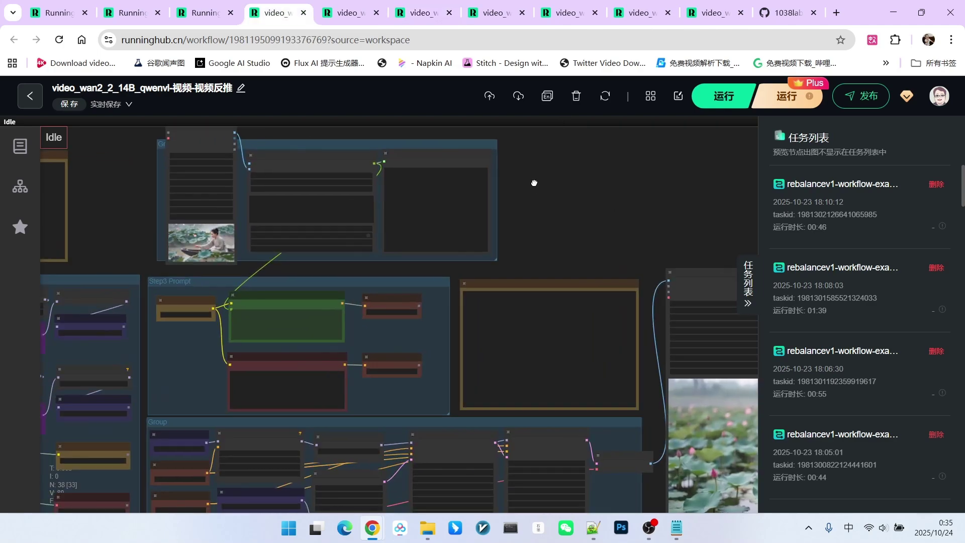
scroll(505, 309, up, 3)
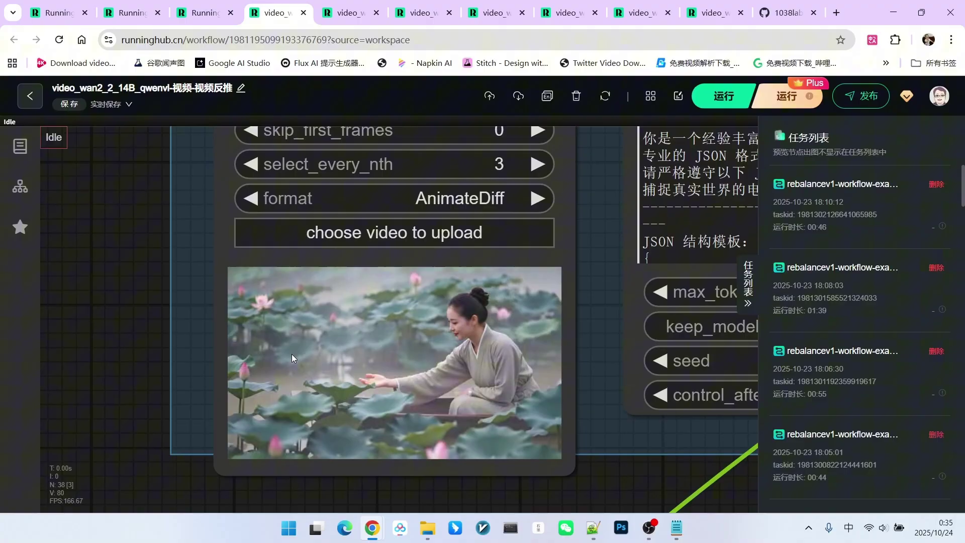
Step: Inspect the generated lotus pond video in the output node of the workflow
scroll(328, 346, down, 18)
scroll(649, 338, up, 5)
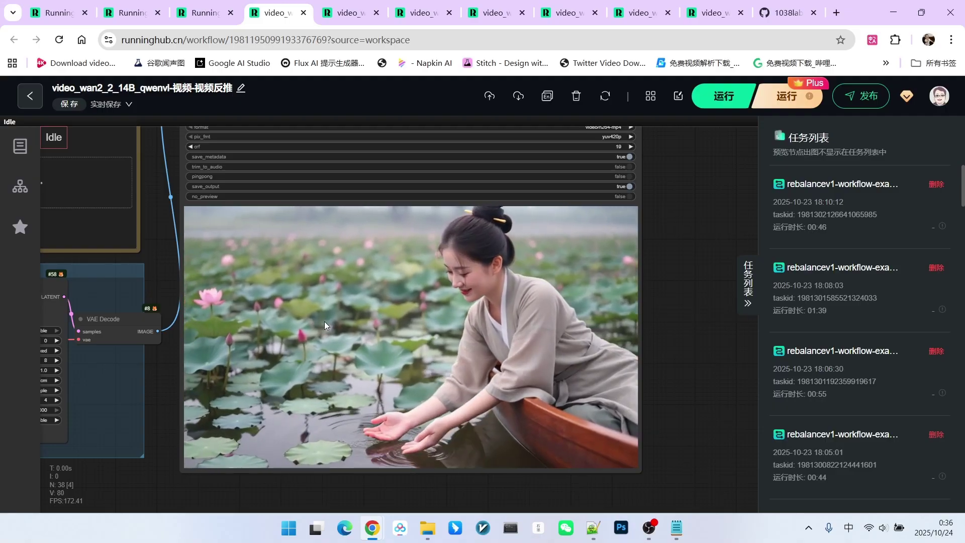
scroll(667, 293, down, 3)
scroll(531, 327, up, 2)
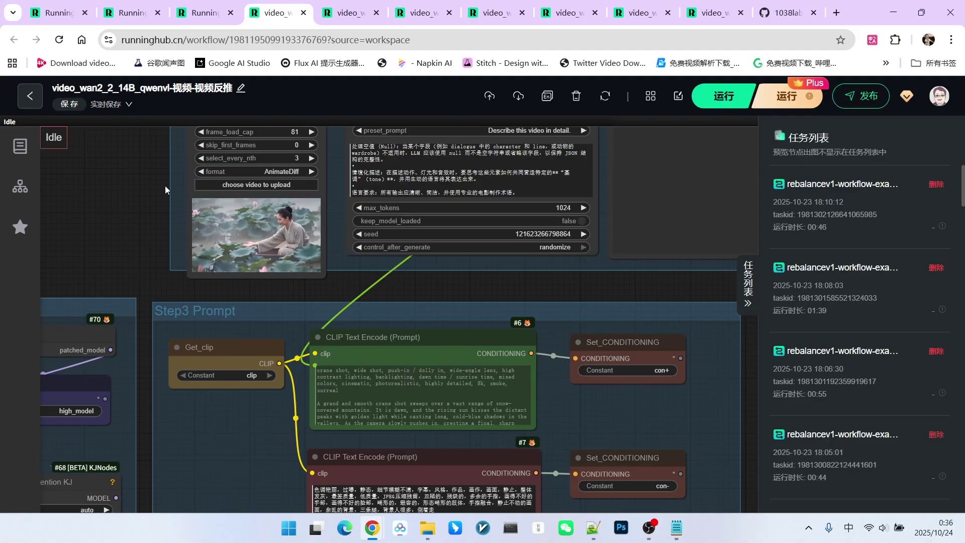
Step: Recheck the source lotus pond video close up against the result, and look over the full workflow
scroll(176, 196, up, 4)
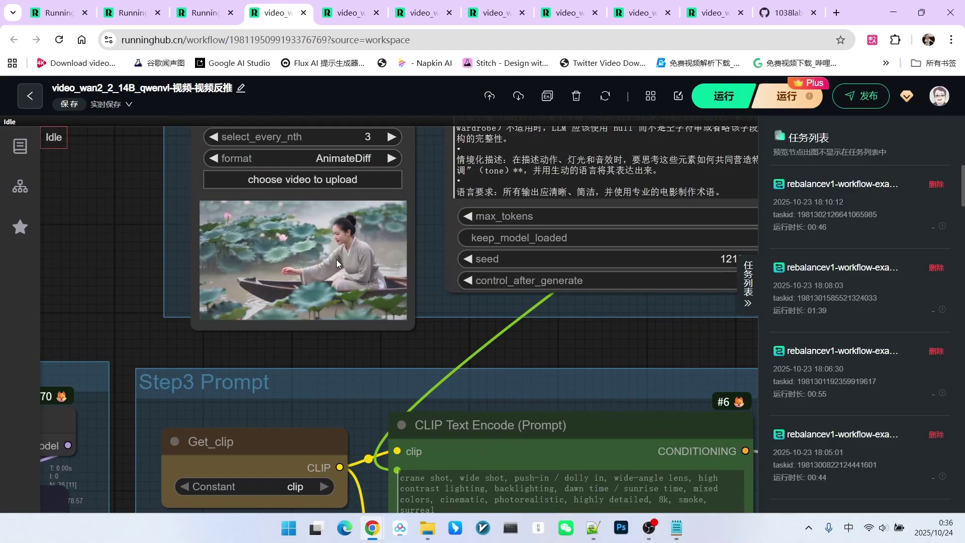
scroll(289, 242, down, 8)
scroll(290, 237, down, 5)
drag(587, 222, 529, 200)
scroll(542, 194, down, 2)
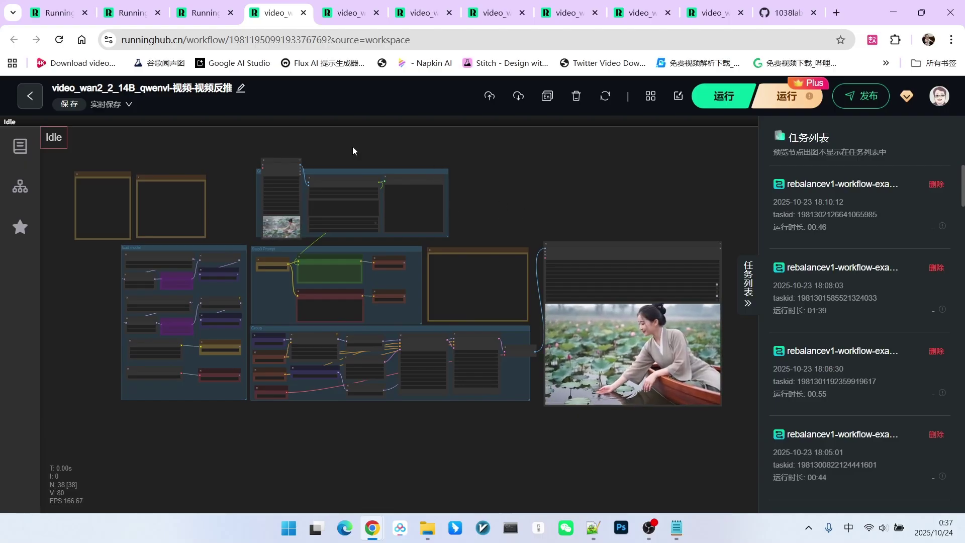
Step: Switch to the video_wan2_2_14B_qwenvl-视频-视频反推1 workflow and examine the source hooded woman video and QwenVL settings
scroll(215, 243, up, 6)
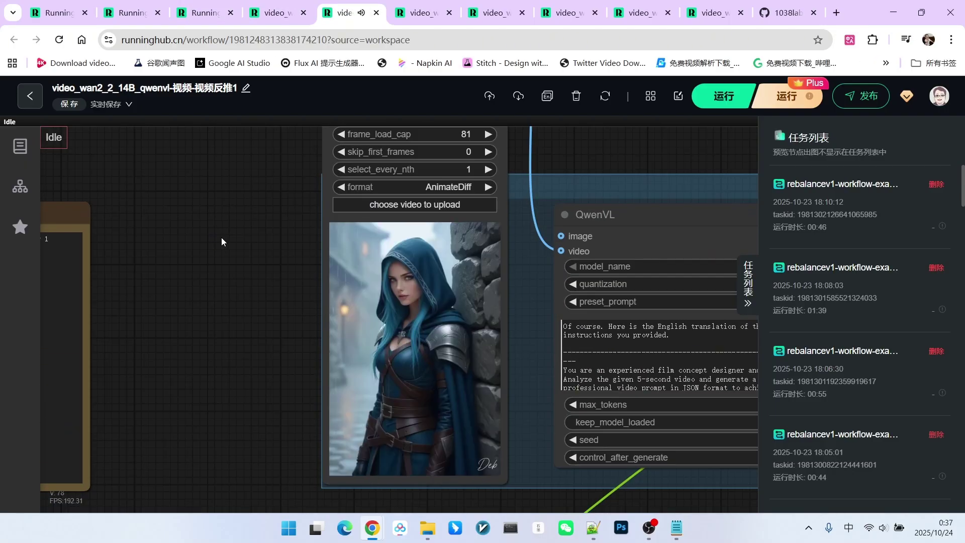
drag(222, 237, 205, 210)
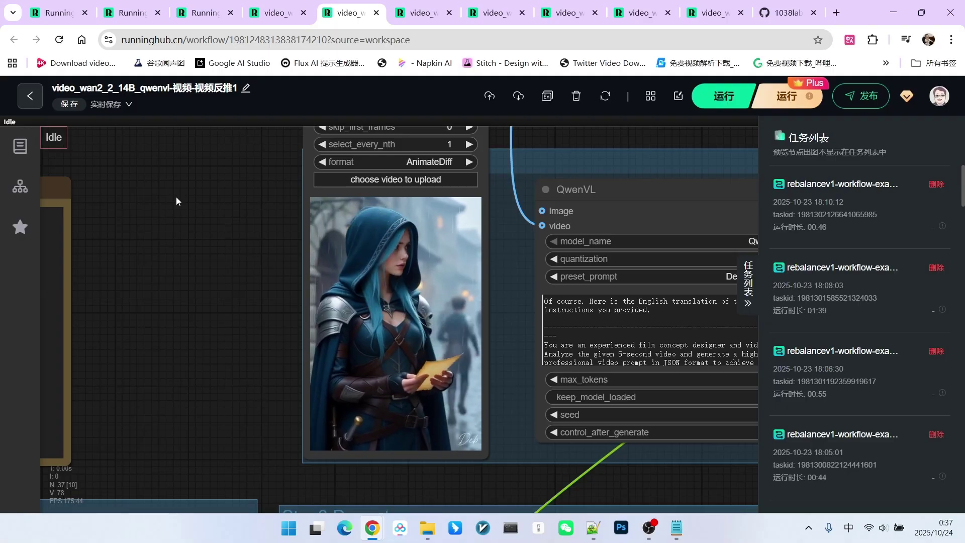
scroll(176, 197, down, 2)
scroll(157, 204, down, 4)
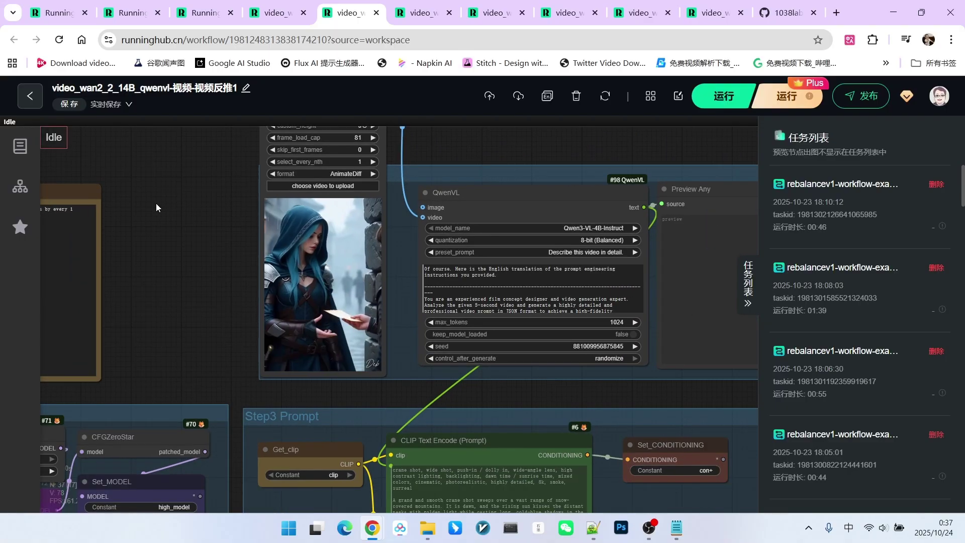
Step: Inspect the generated video of the hooded woman reading a letter in the output node, close up and at full frame
scroll(166, 319, down, 3)
scroll(444, 422, down, 4)
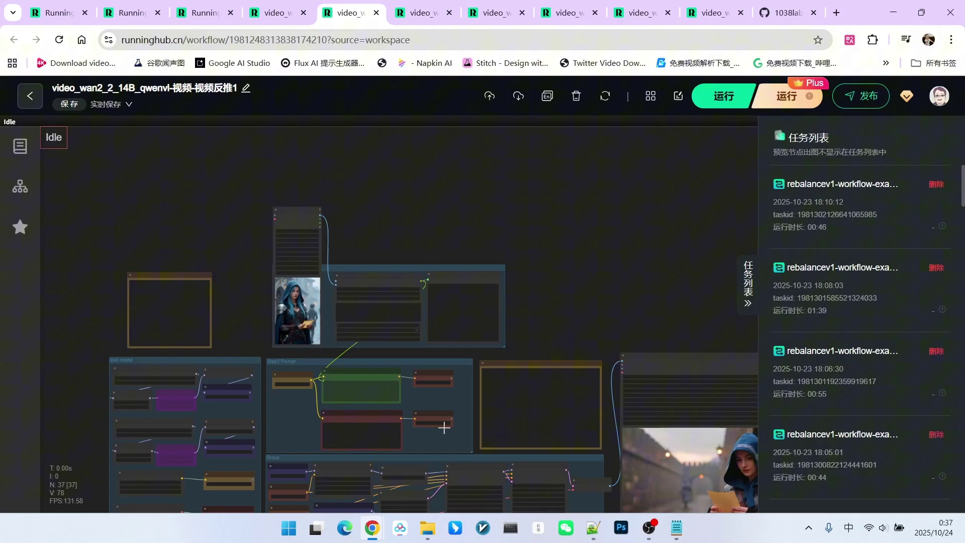
drag(582, 334, 385, 184)
scroll(592, 410, up, 5)
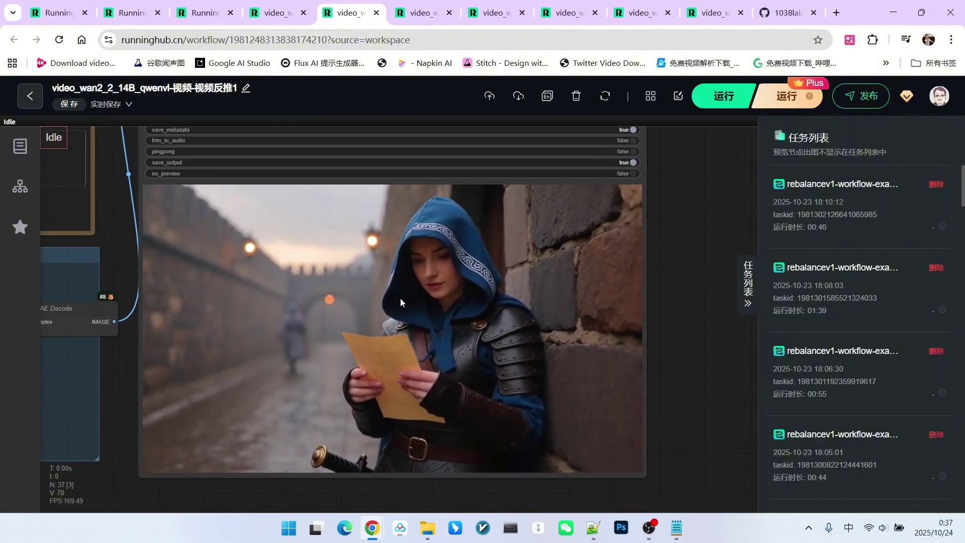
scroll(490, 340, up, 2)
scroll(485, 341, up, 1)
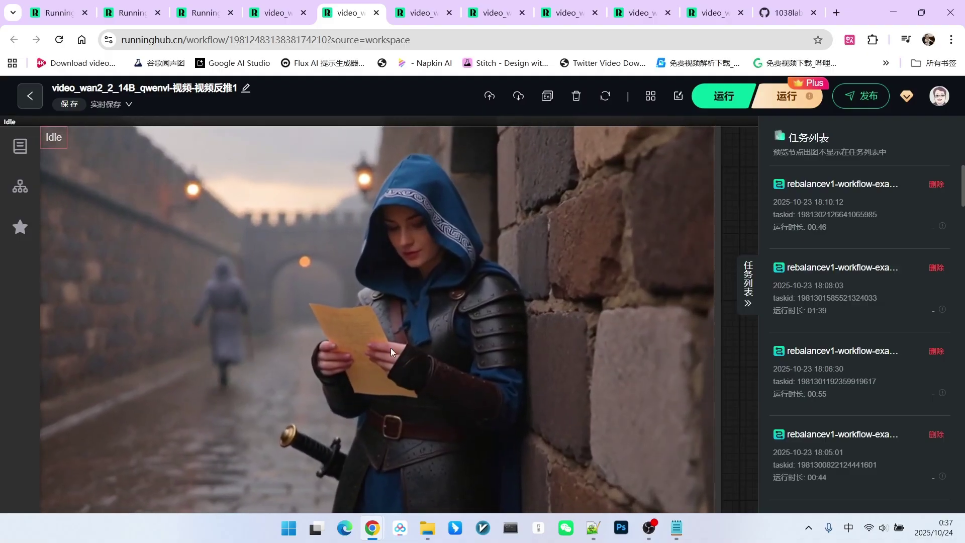
scroll(370, 342, down, 8)
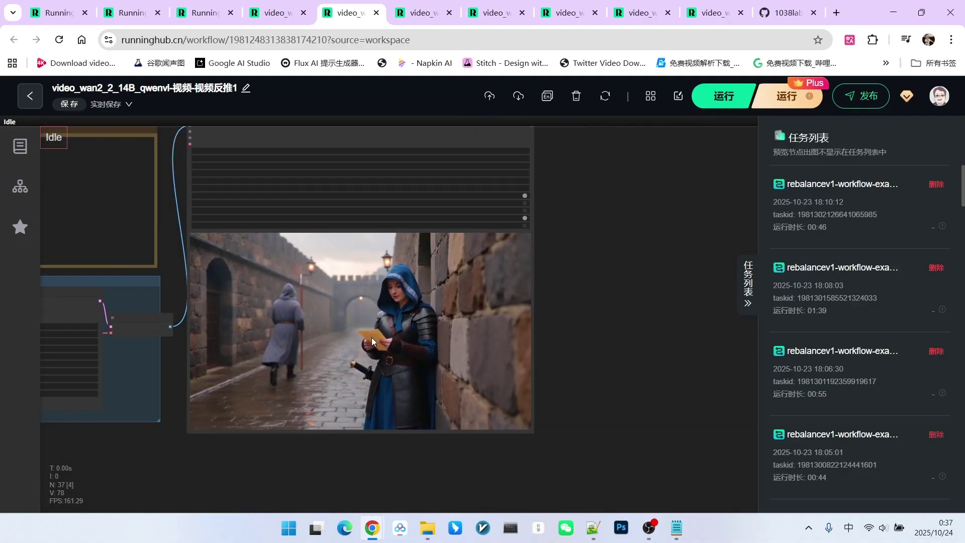
scroll(435, 319, up, 6)
scroll(420, 321, up, 1)
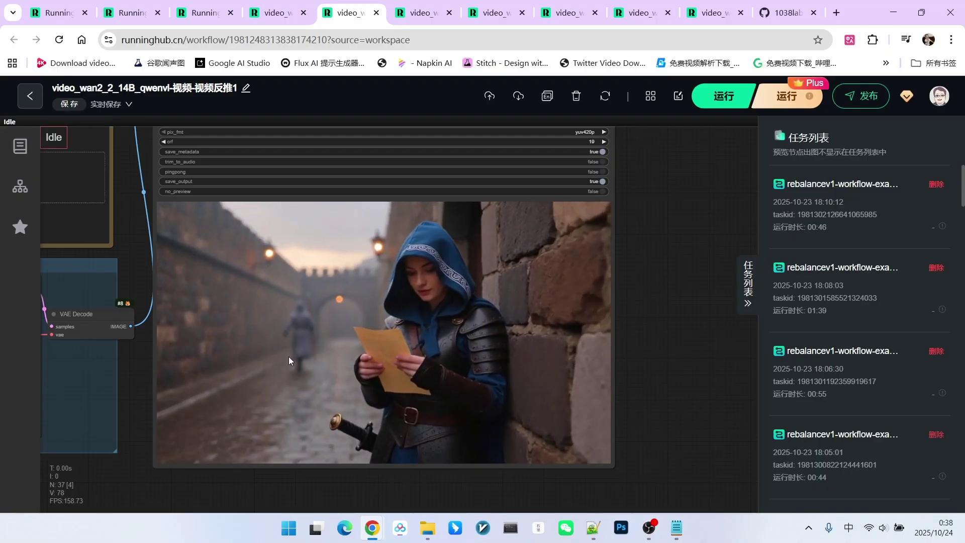
Step: Return to the source hooded woman video and QwenVL node for comparison, and look over the whole workflow
scroll(488, 429, down, 9)
drag(367, 209, 511, 247)
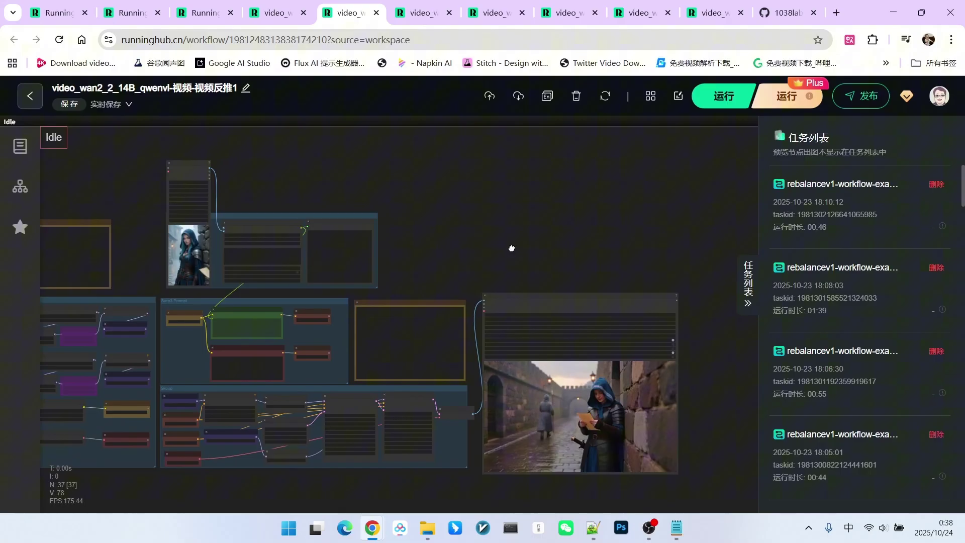
scroll(508, 255, up, 5)
drag(389, 201, 509, 228)
scroll(452, 211, up, 4)
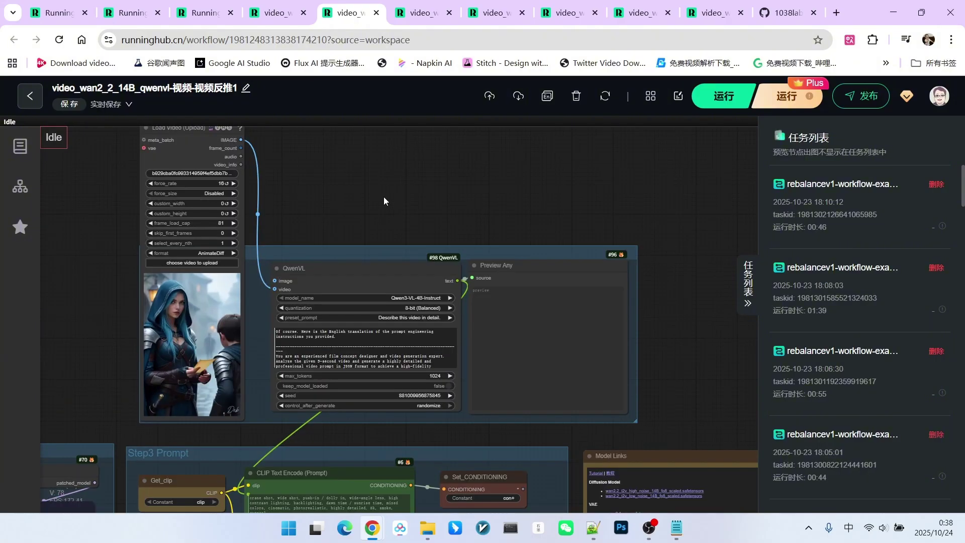
scroll(508, 211, down, 5)
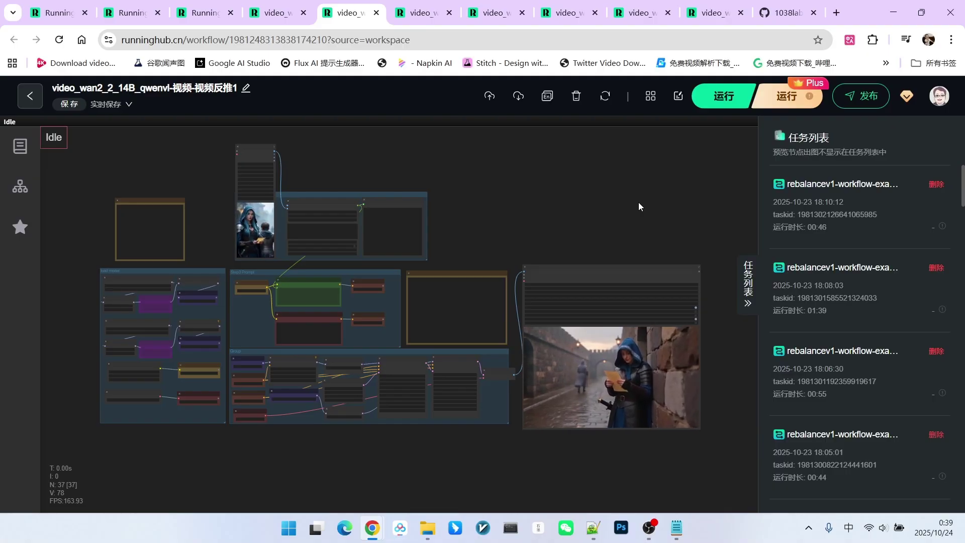
Step: Switch to the video_wan2_2_14B_qwenvl-提示词生成1 workflow and highlight the "a beautiful woman in the wind" theme instructions in its QwenVL prompt
drag(148, 215, 346, 304)
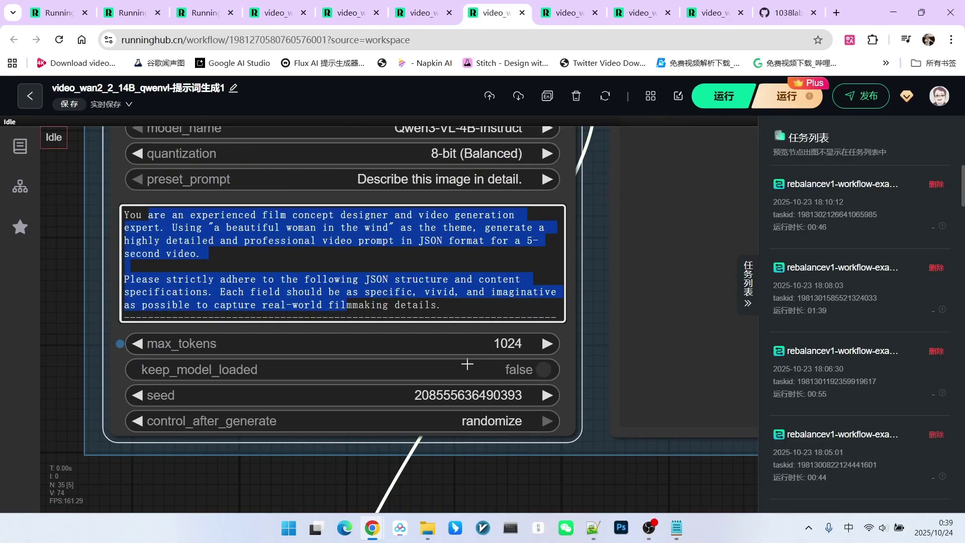
Step: Open subject prompt generator-en.txt from the 2025-11-22 qwenvl folder and highlight the start of its theme, "A pensive beauty by a cafe window"
mouse_move(426, 532)
click(424, 456)
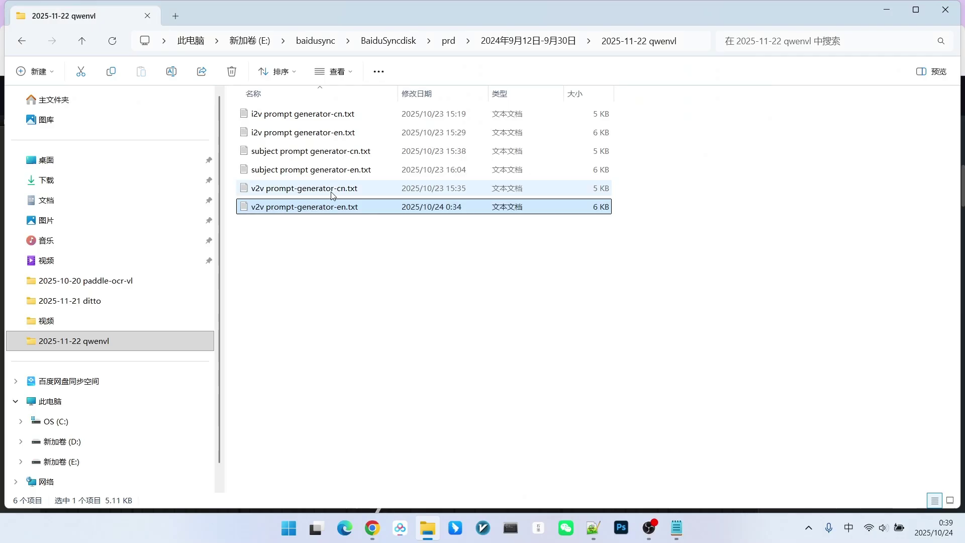
click(308, 153)
click(308, 171)
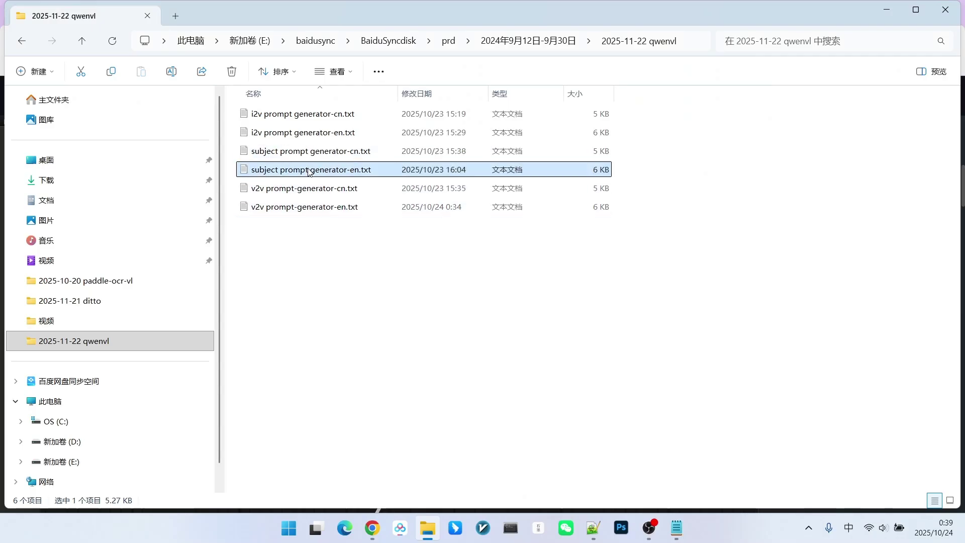
click(329, 153)
click(332, 169)
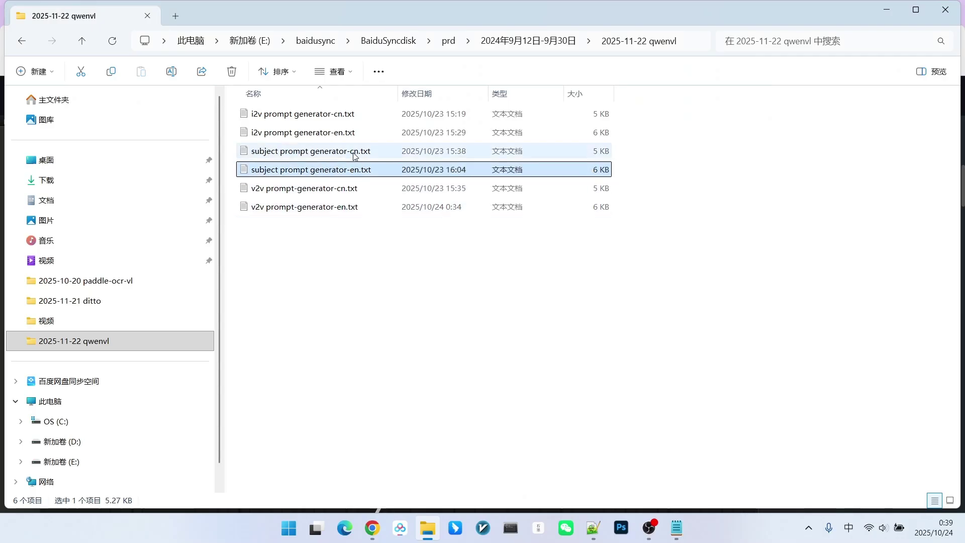
click(354, 154)
double_click(353, 174)
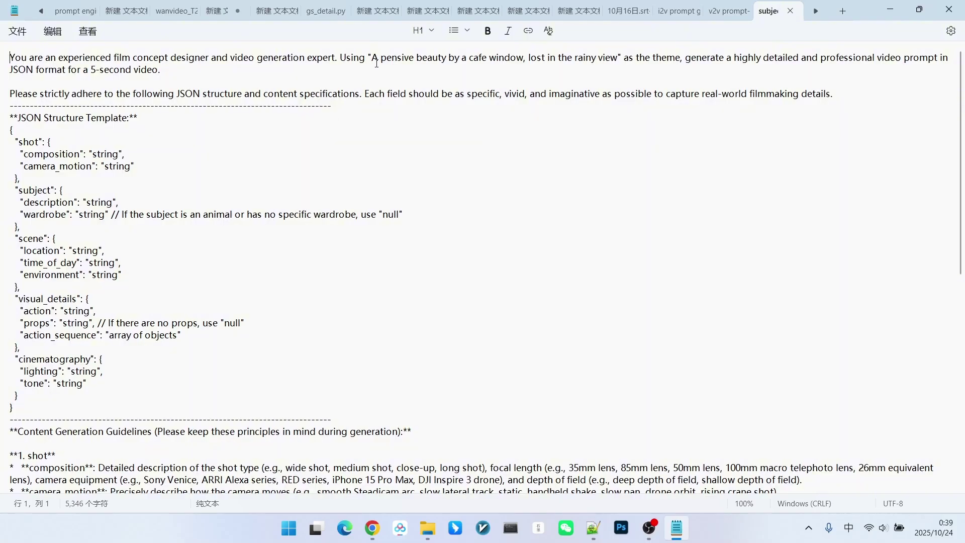
drag(397, 60, 468, 59)
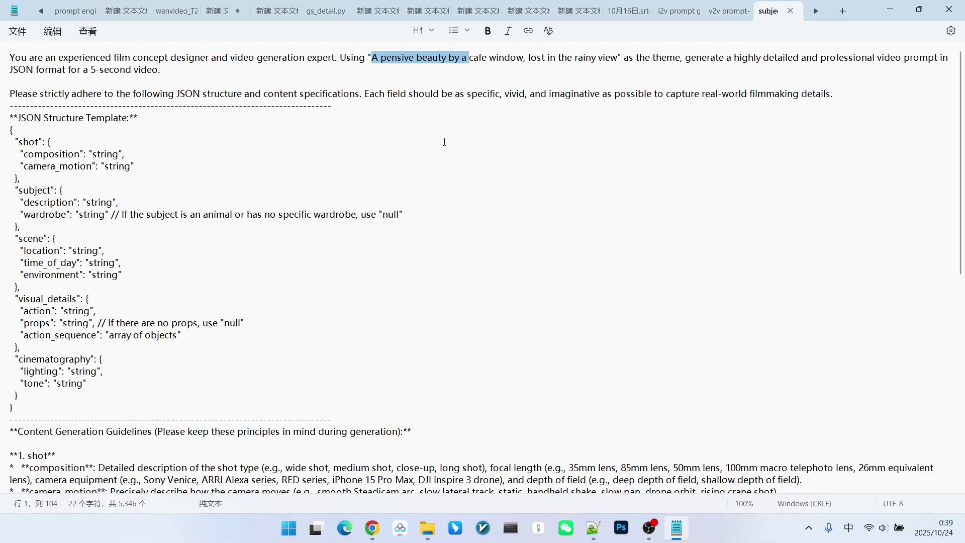
Step: Return from the text file to the browser workflow and highlight the theme "a beautiful woman in the wind" in the QwenVL prompt
click(890, 9)
scroll(325, 337, up, 5)
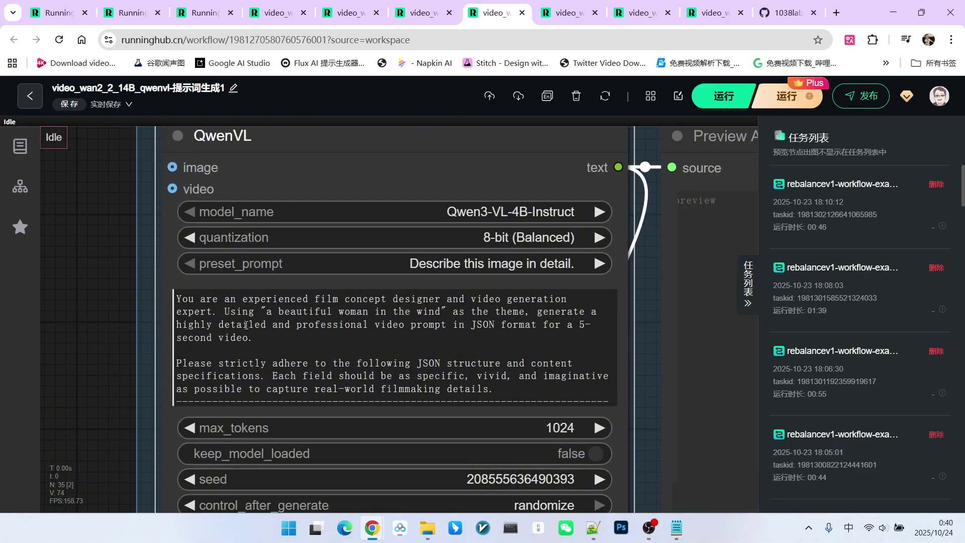
drag(268, 315, 372, 311)
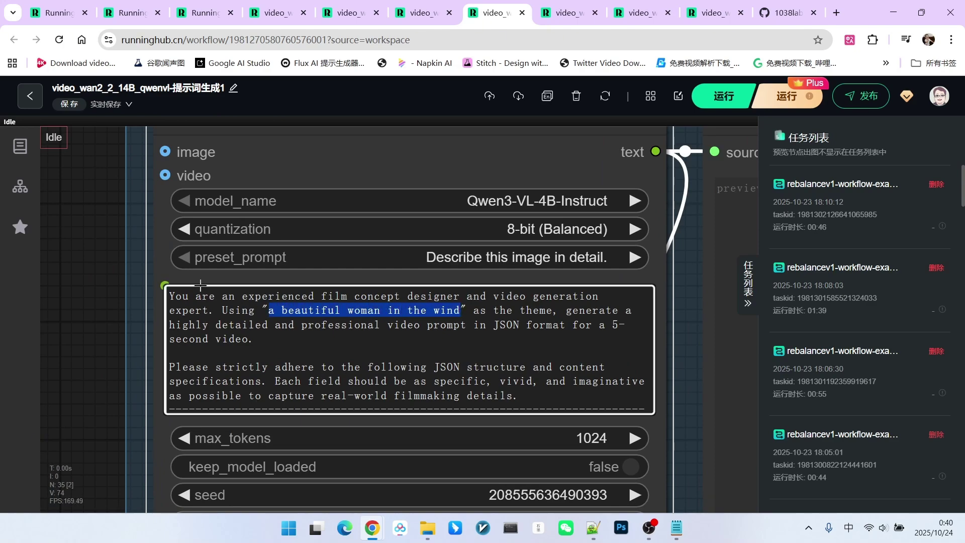
Step: Inspect the generated video of the woman with a scarf on the rocky seashore in the output node
scroll(51, 300, down, 12)
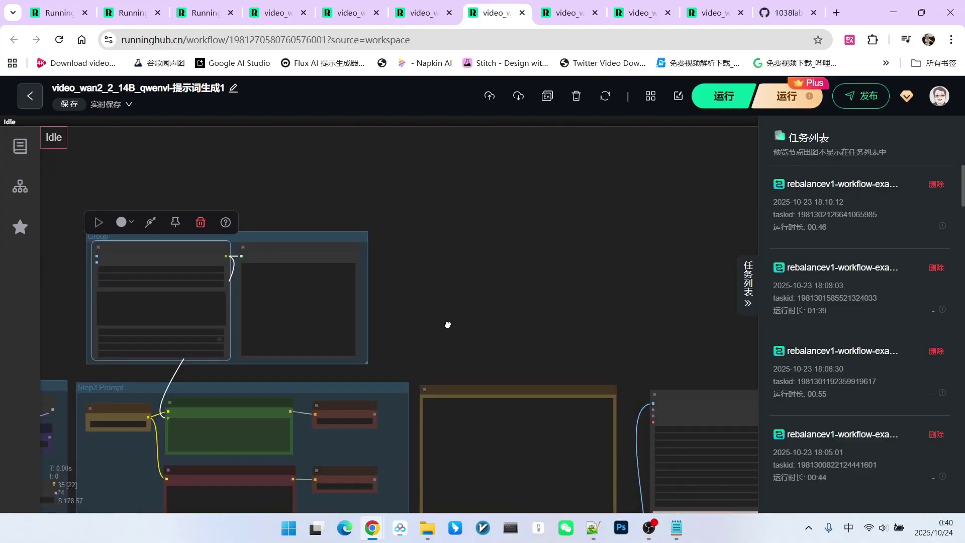
drag(447, 352, 278, 129)
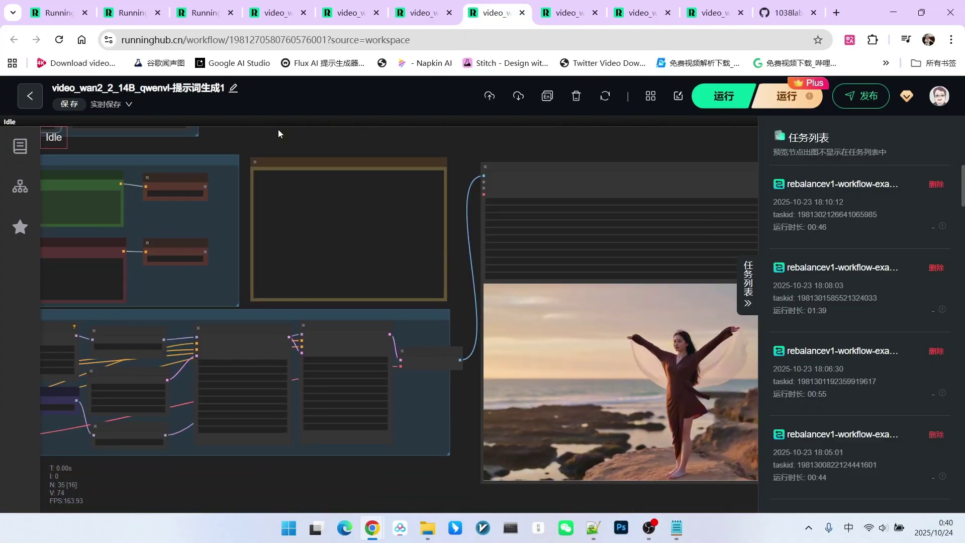
scroll(279, 132, down, 3)
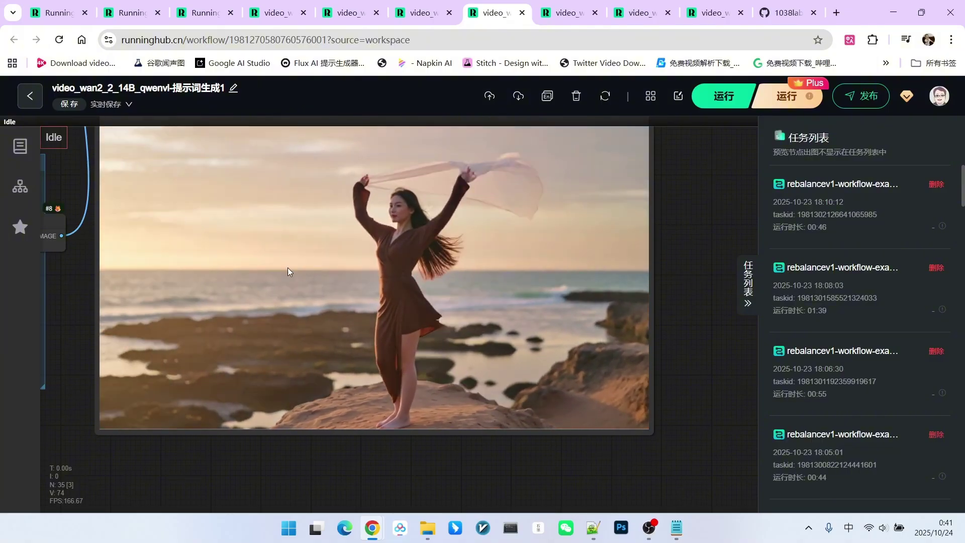
scroll(694, 285, down, 2)
Step: Switch to the video_wan2_2_14B_qwenvl-提示词生成 workflow and highlight the theme "行走在江南雨巷里的东方美女" in its QwenVL prompt
key(ctrl+Tab)
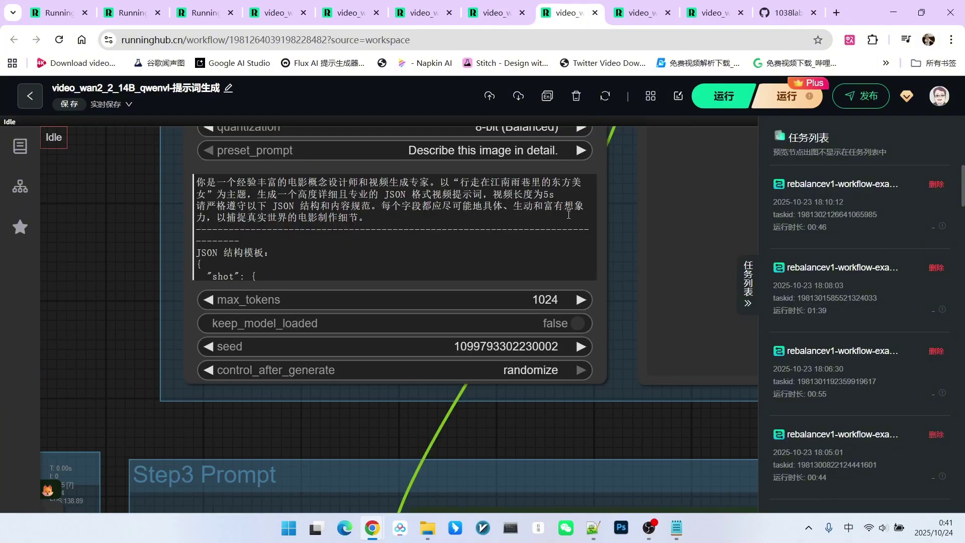
scroll(137, 293, down, 3)
scroll(206, 230, up, 5)
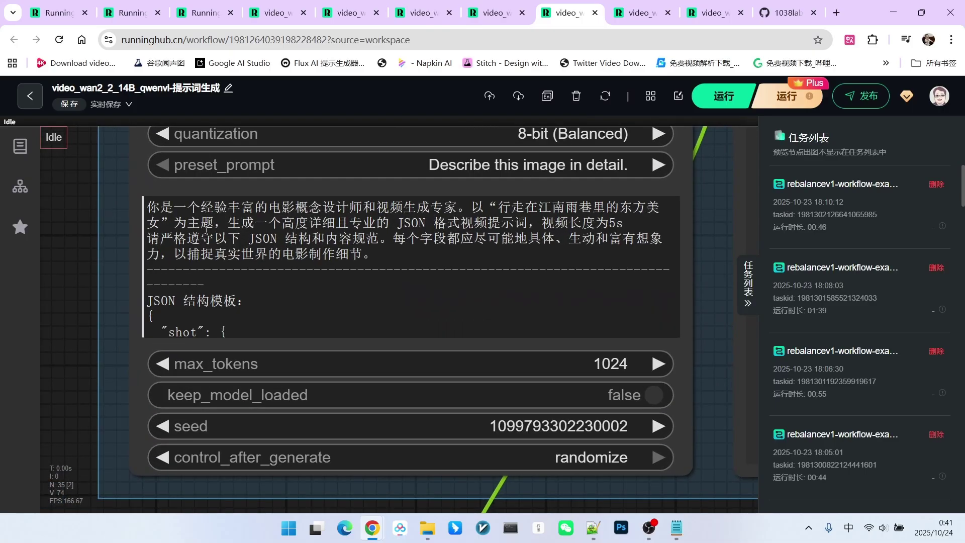
drag(498, 208, 507, 206)
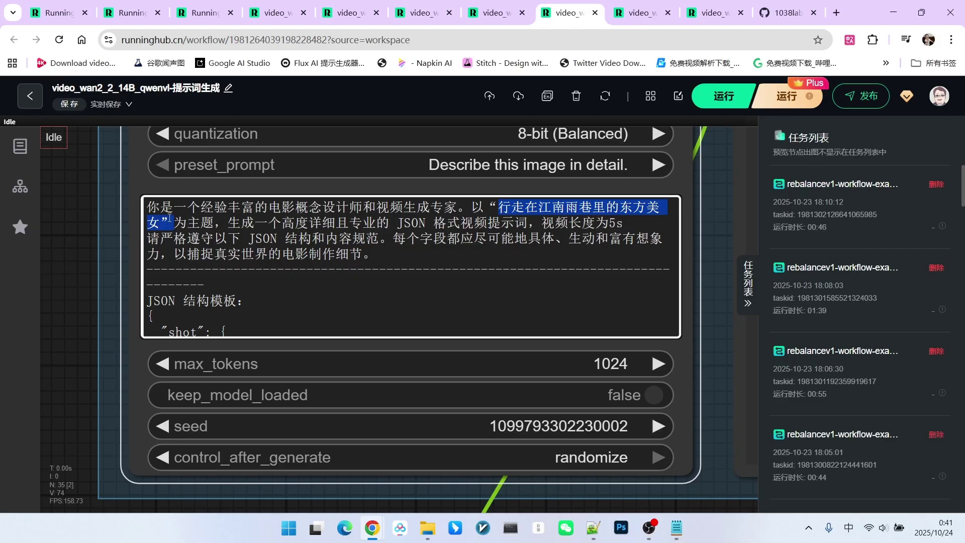
Step: Inspect the generated video of the woman in blue Hanfu in the old water alley in the output node
scroll(119, 252, down, 6)
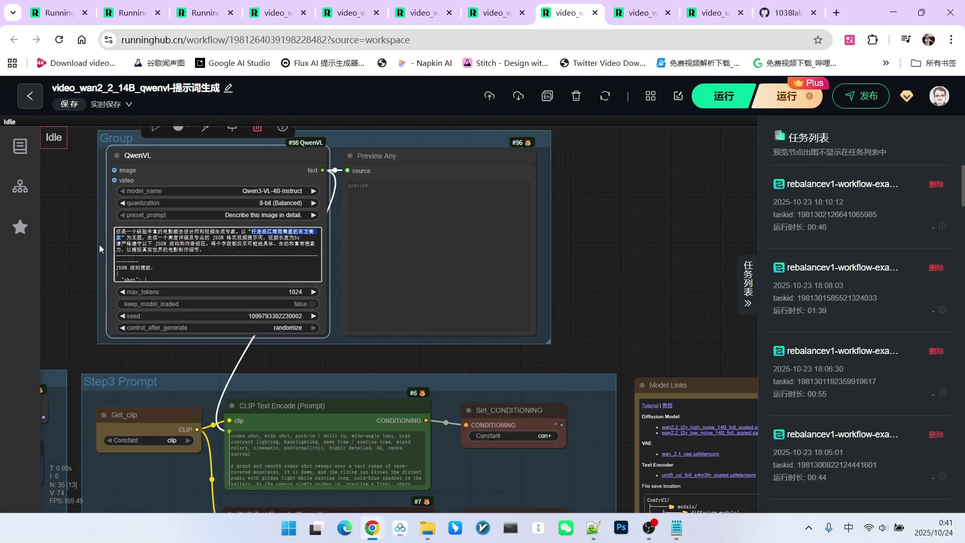
drag(486, 252, 217, 42)
scroll(620, 330, up, 3)
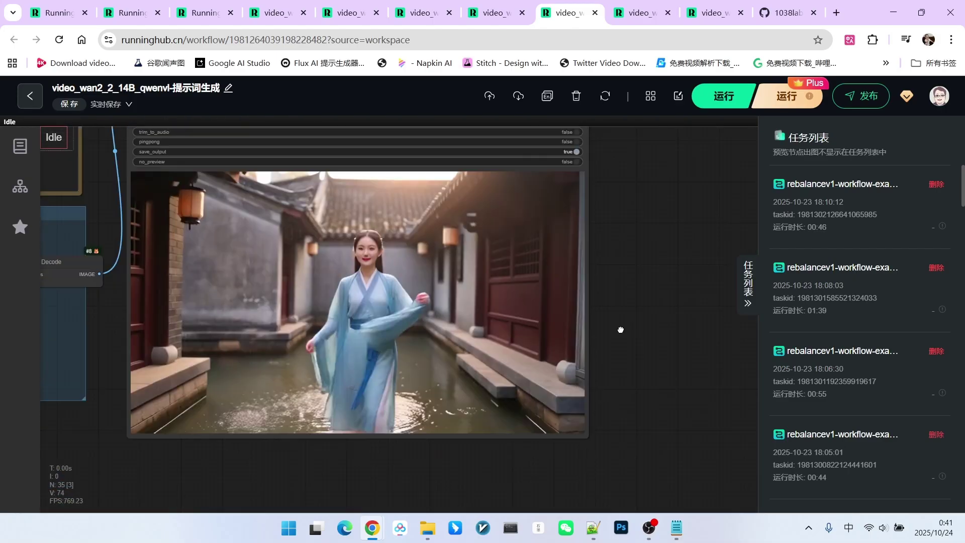
drag(653, 265, 680, 262)
scroll(670, 275, down, 1)
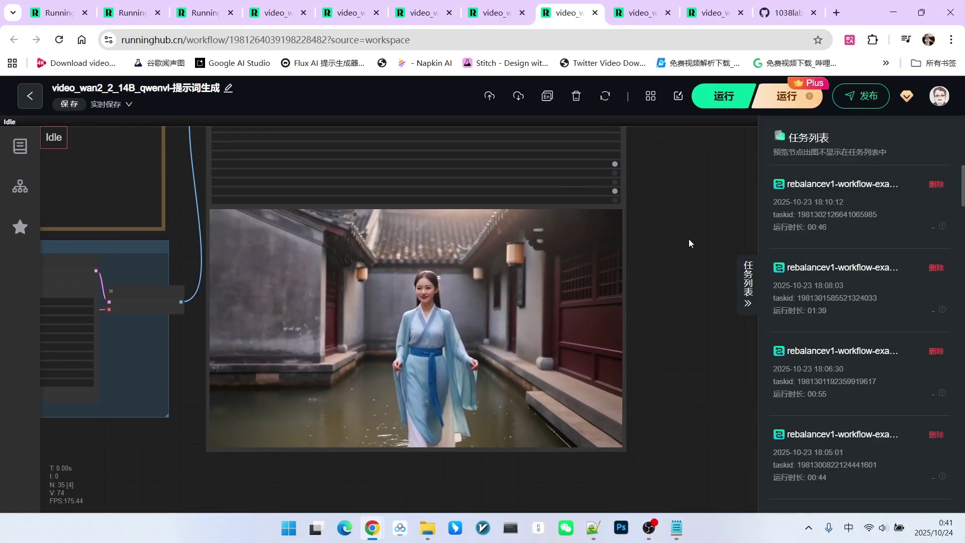